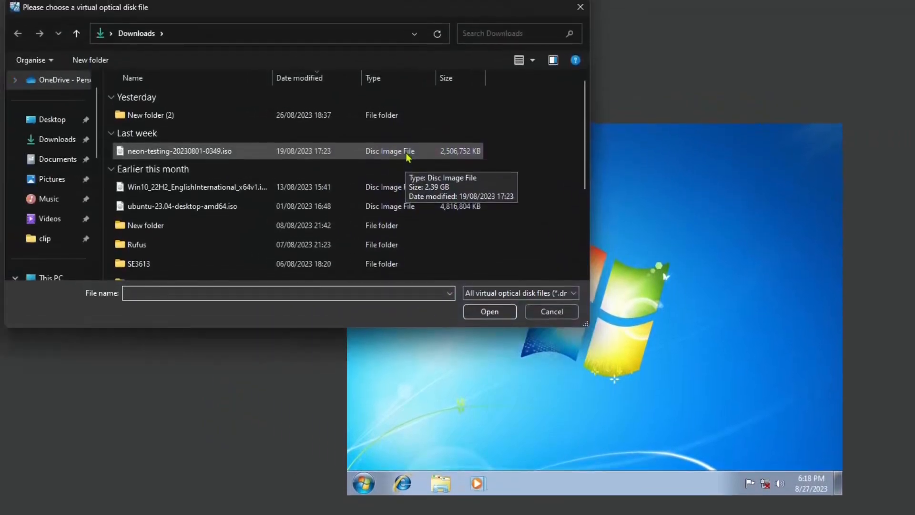
Insert neon-testing-20230801-0349.iso from Downloads into the Windows 7 VM's optical drive.
double_click(407, 152)
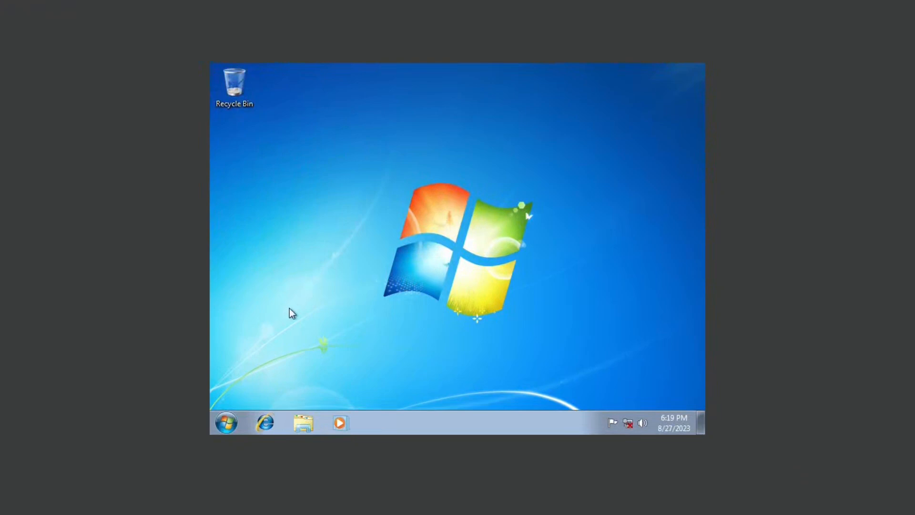
Open Computer in Explorer and check that Local Disk (C:) has 22.7 GB free of 31.8 GB.
click(312, 424)
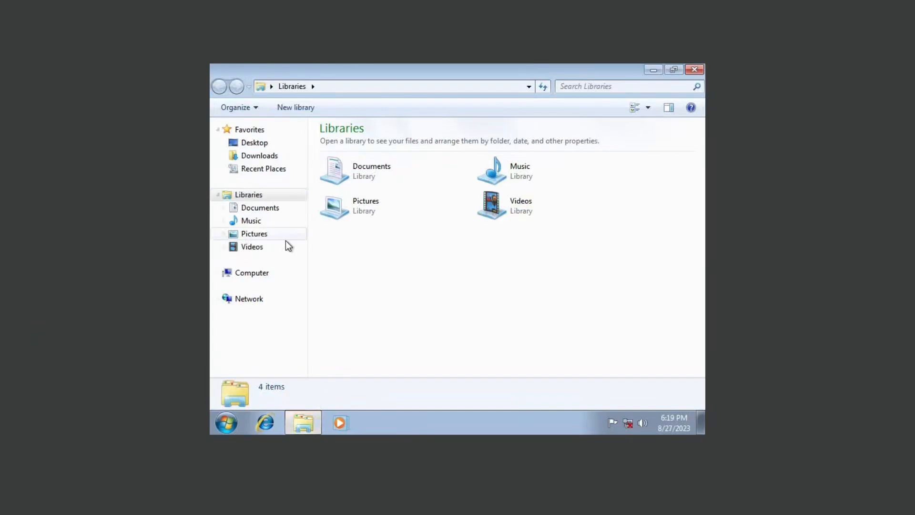
click(251, 274)
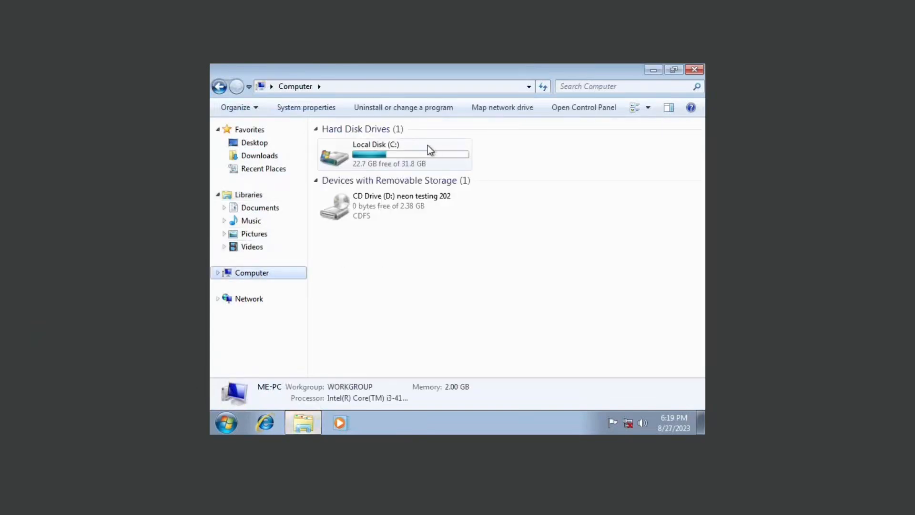
click(391, 152)
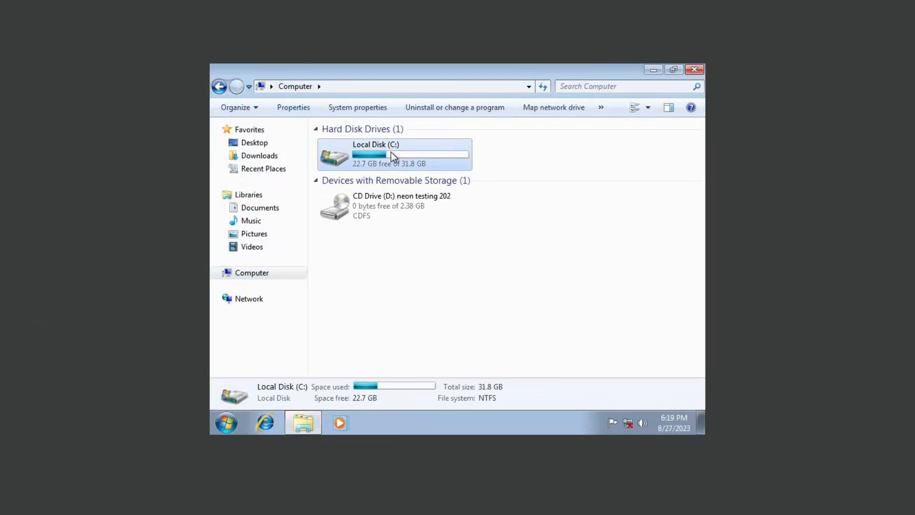
click(492, 150)
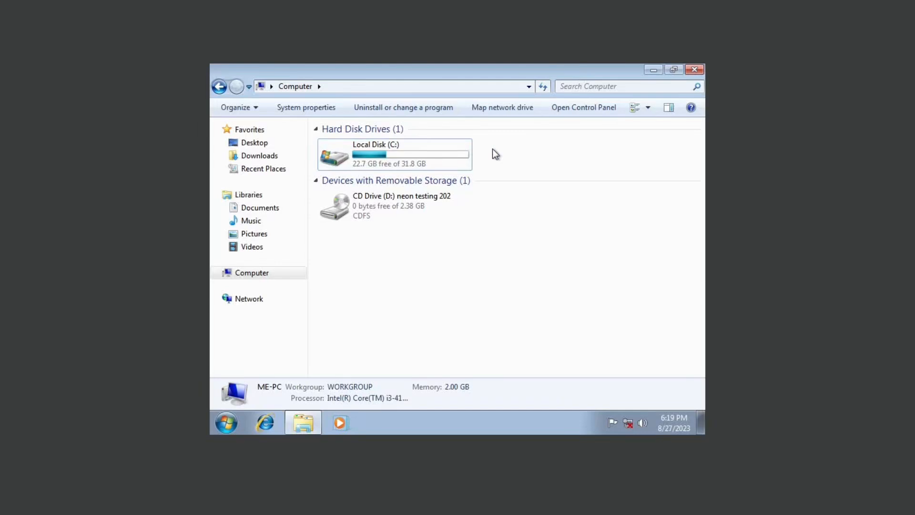
click(228, 421)
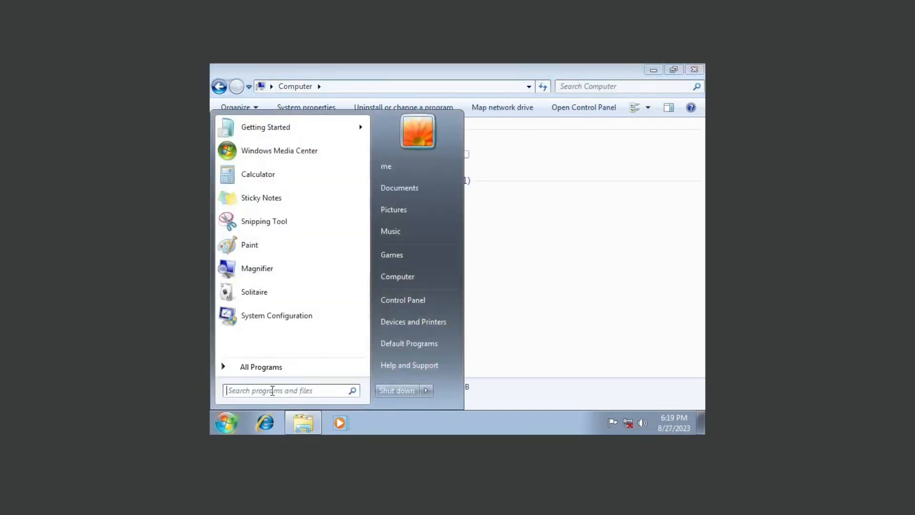
Search 'disk' to open the disk partitioning tool and maximize Disk Management.
text(disk)
key(Down)
key(Down)
key(Down)
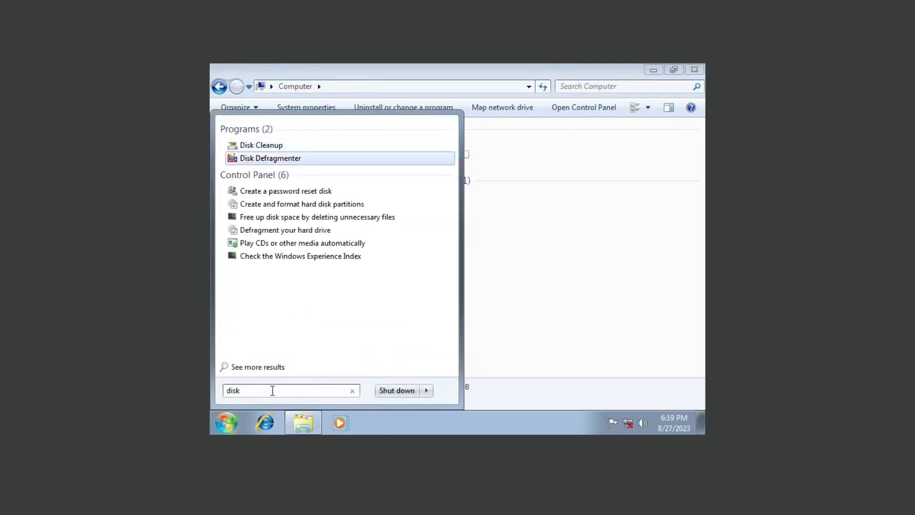
key(Return)
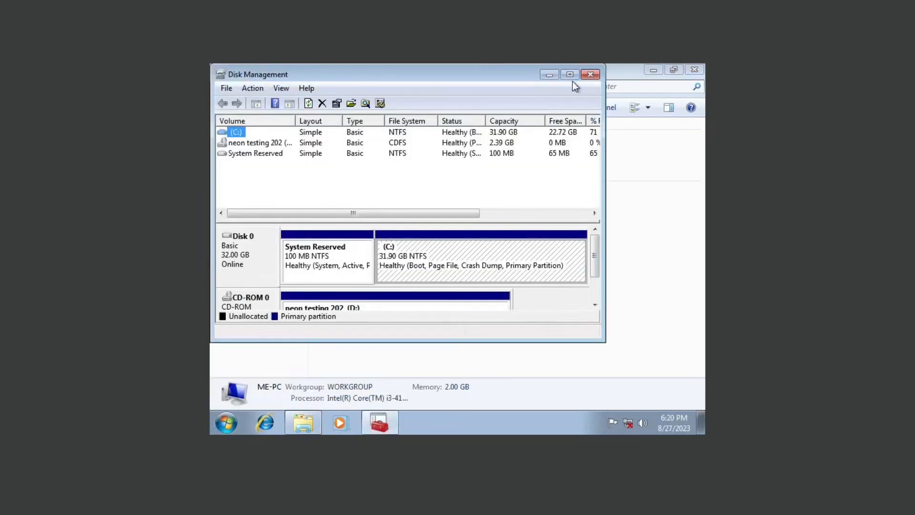
click(573, 76)
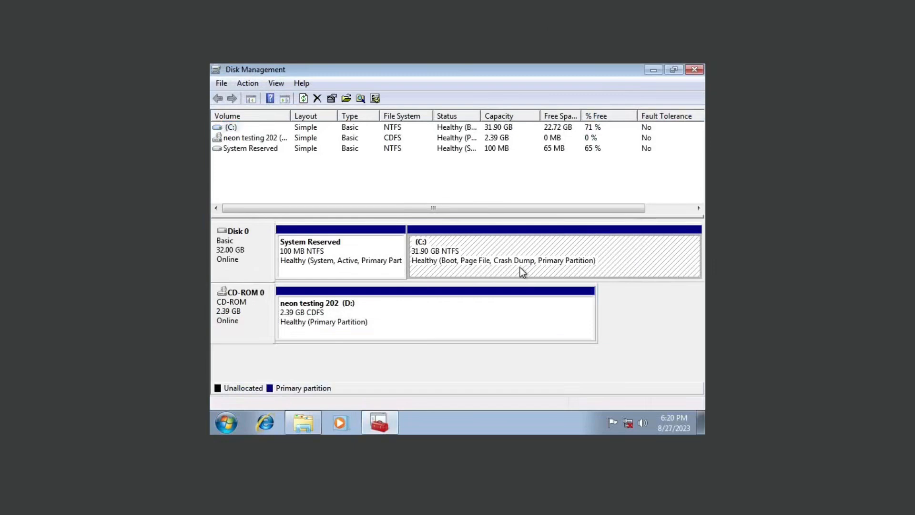
Shrink C: by 15000 MB and inspect the 17.25 GB C: and 14.65 GB unallocated space.
right_click(218, 127)
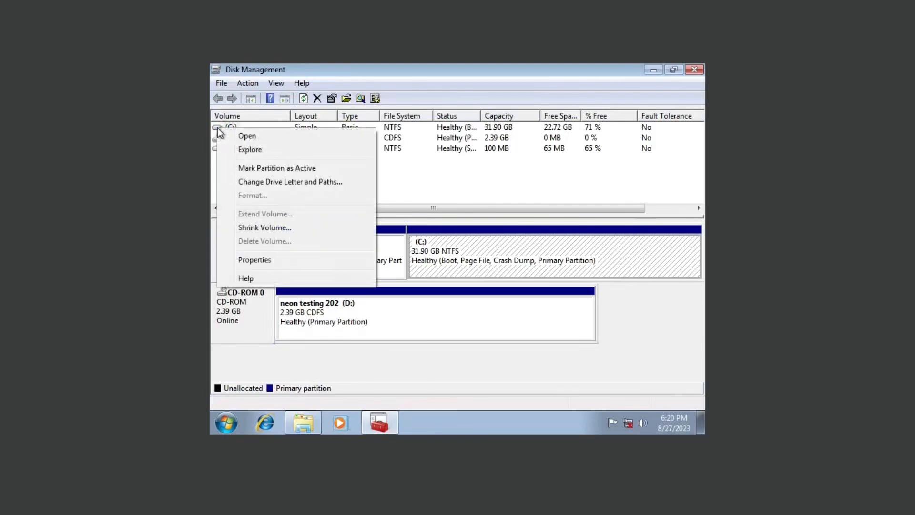
click(282, 228)
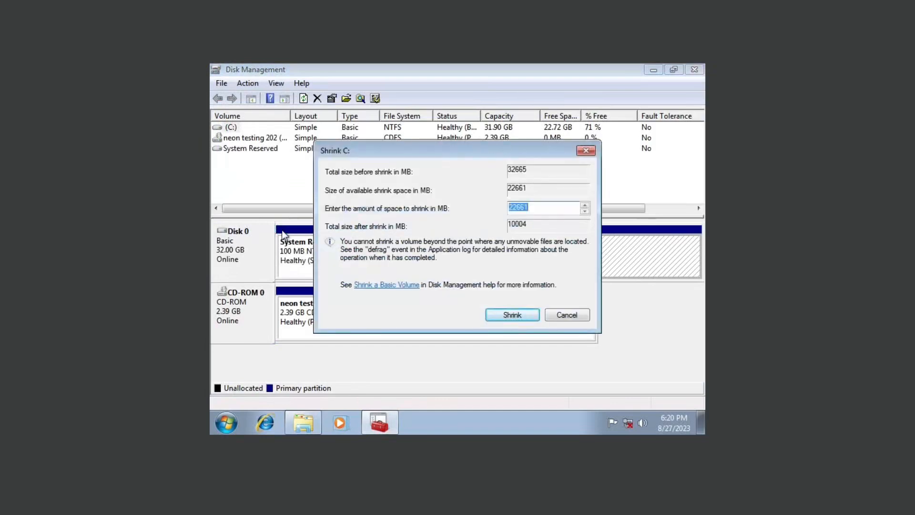
text(15000)
click(524, 312)
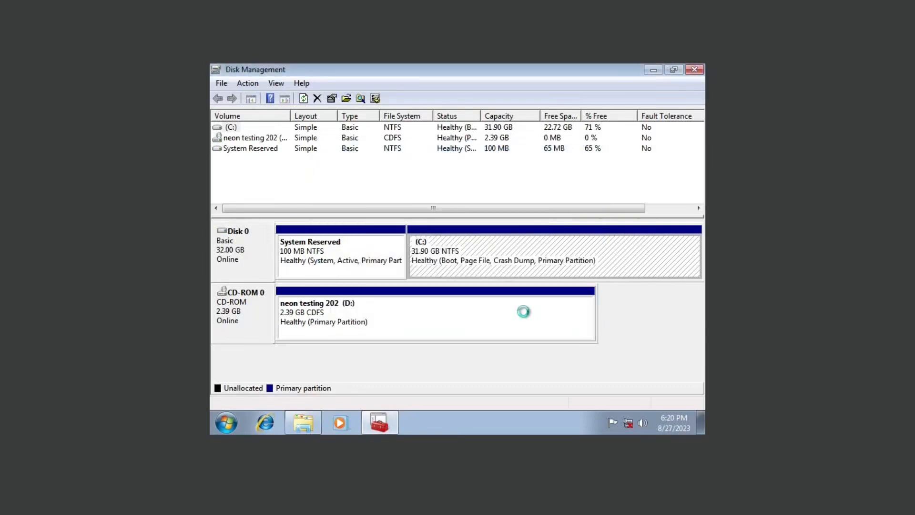
click(449, 263)
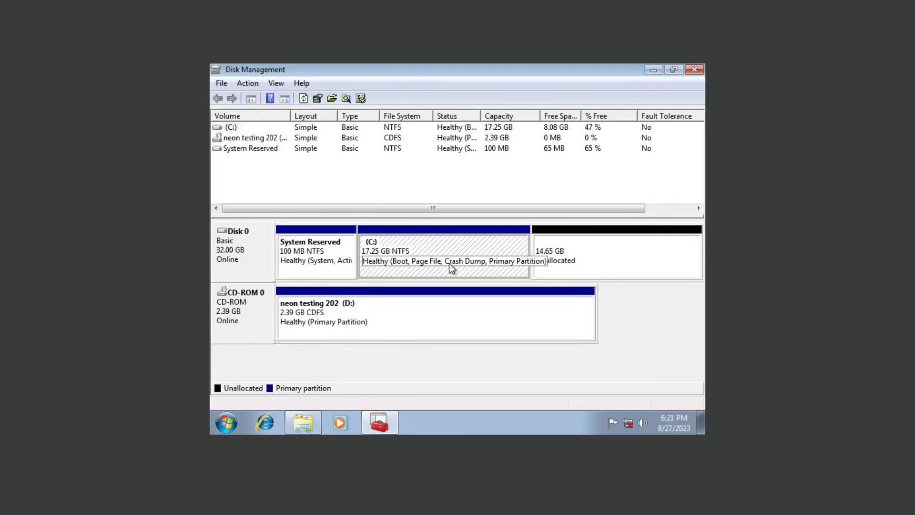
click(608, 262)
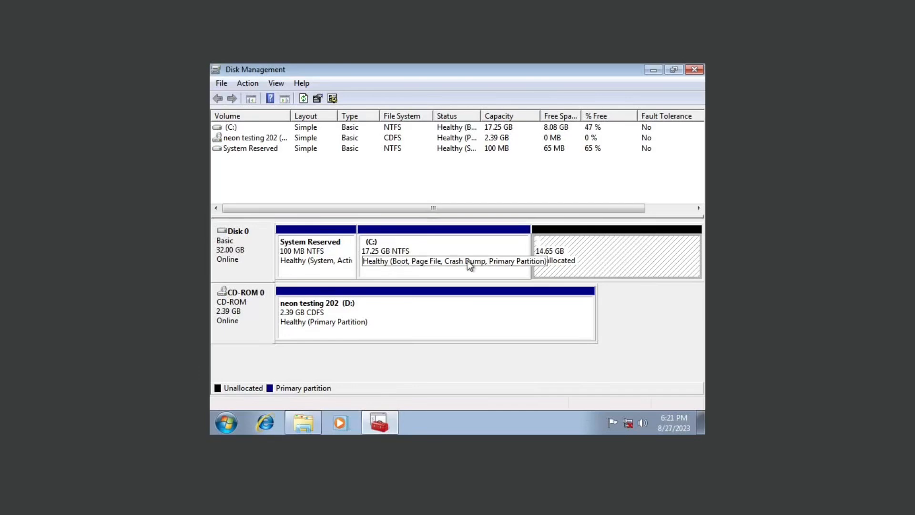
click(447, 261)
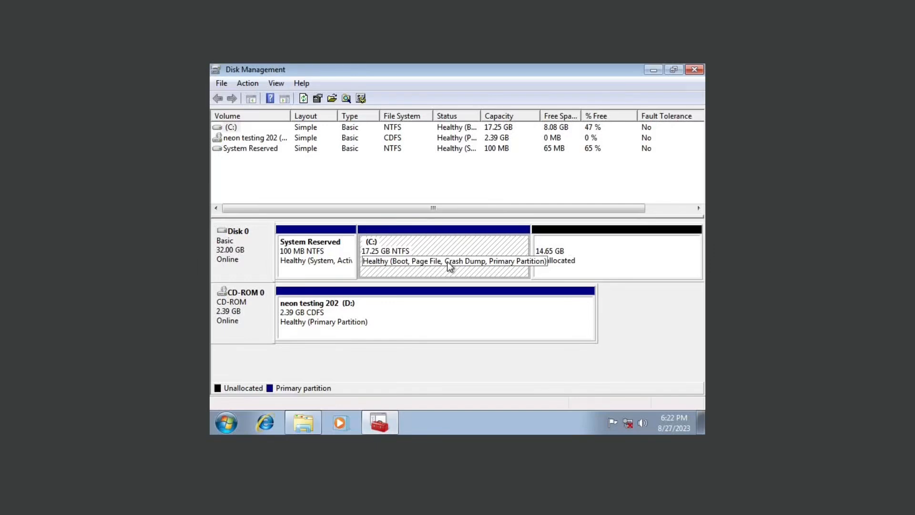
Extend C: back to full size using the 15000 MB of unallocated space.
right_click(448, 265)
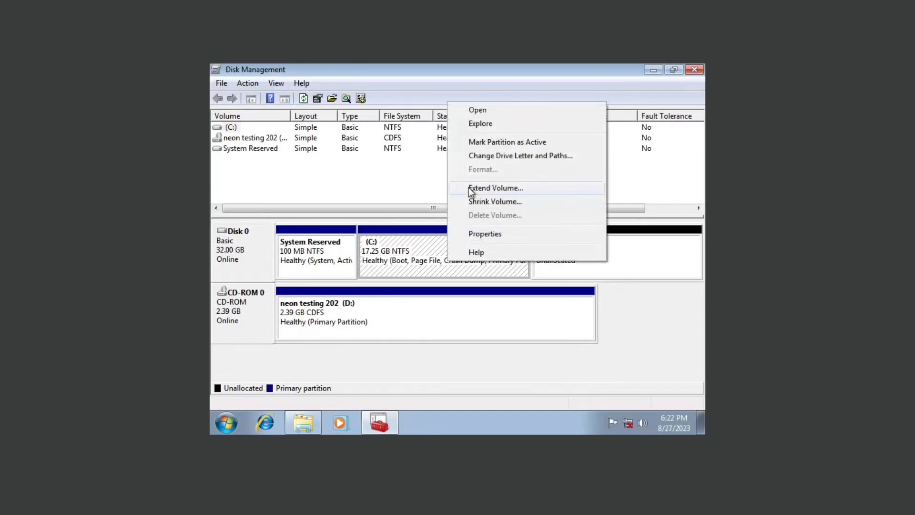
click(496, 188)
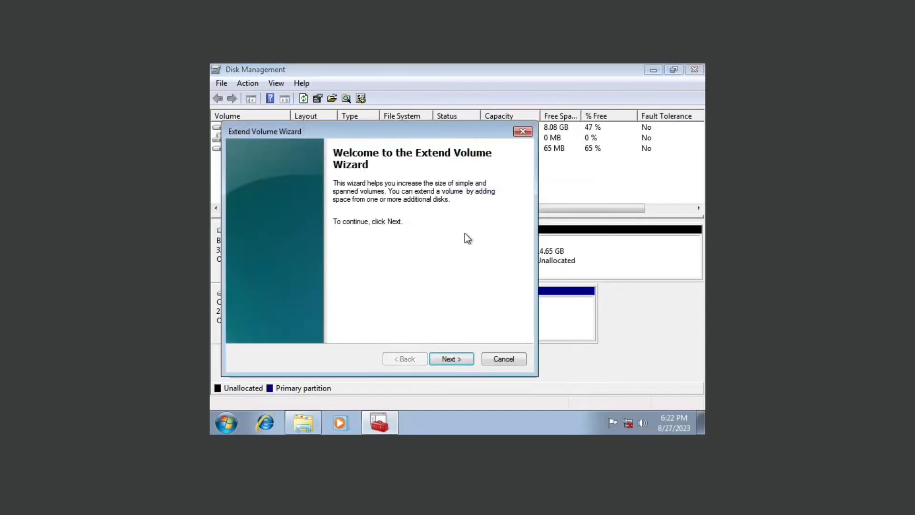
click(452, 358)
click(451, 358)
click(451, 358)
Shrink C: again by 15000 MB and close Disk Management.
right_click(555, 241)
click(584, 344)
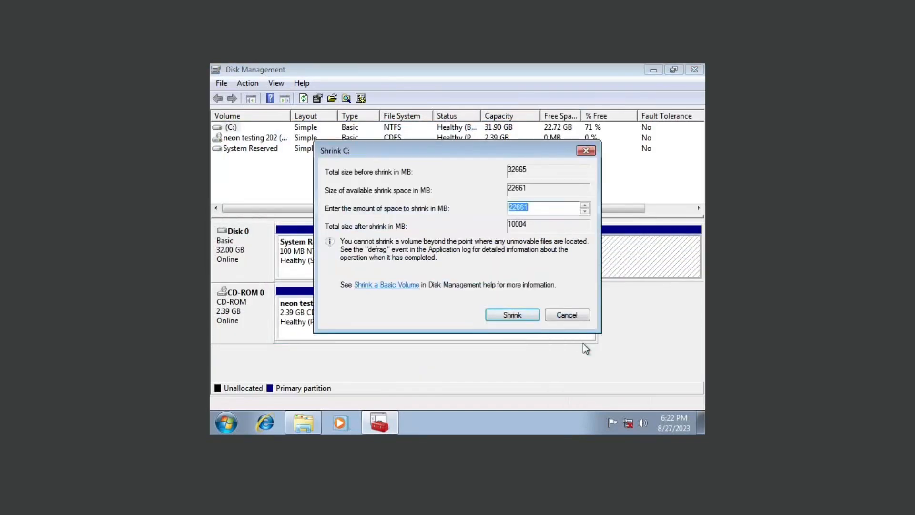
text(15000)
key(Return)
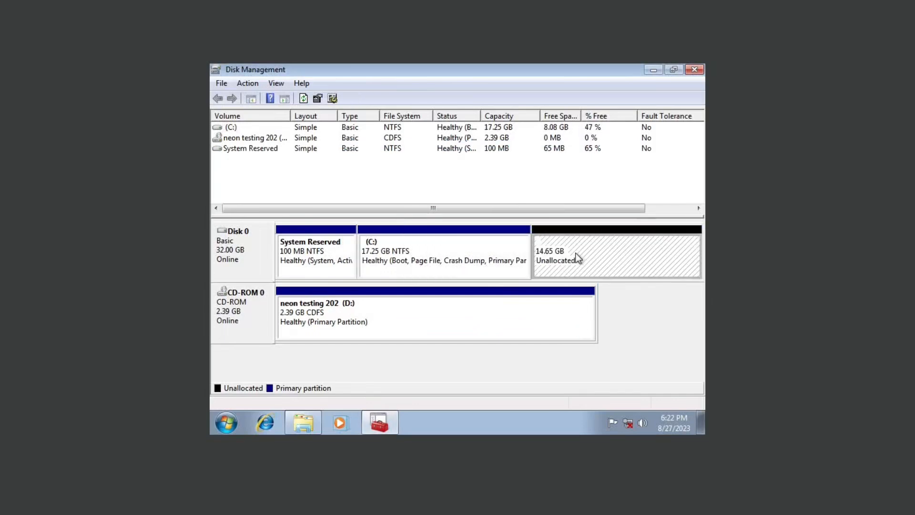
click(694, 70)
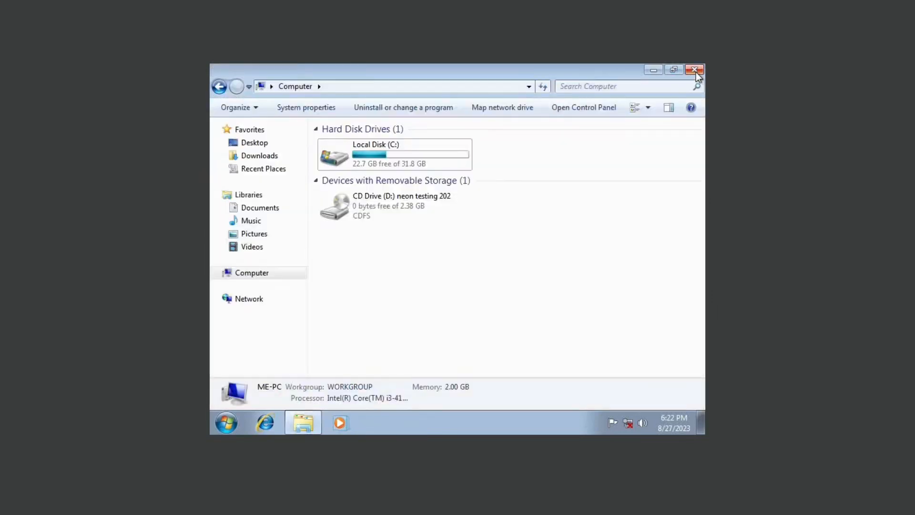
Close the Computer window and confirm the optical drive still holds the neon ISO.
click(694, 70)
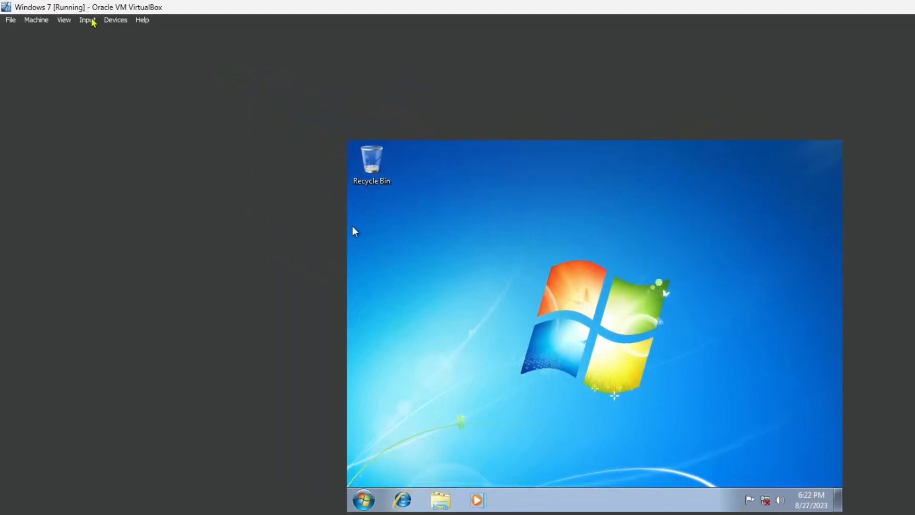
click(115, 20)
mouse_move(188, 33)
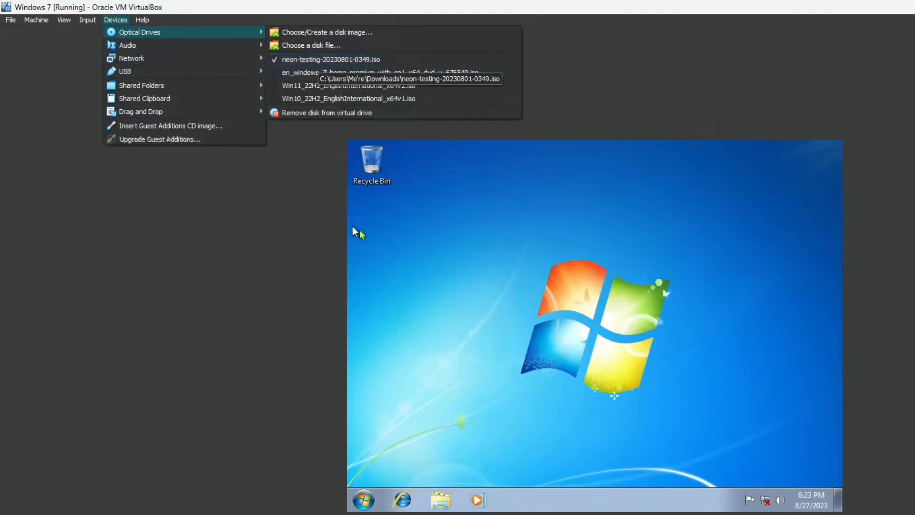
click(355, 232)
Restart the Windows 7 guest so it boots from the neon disc.
click(367, 499)
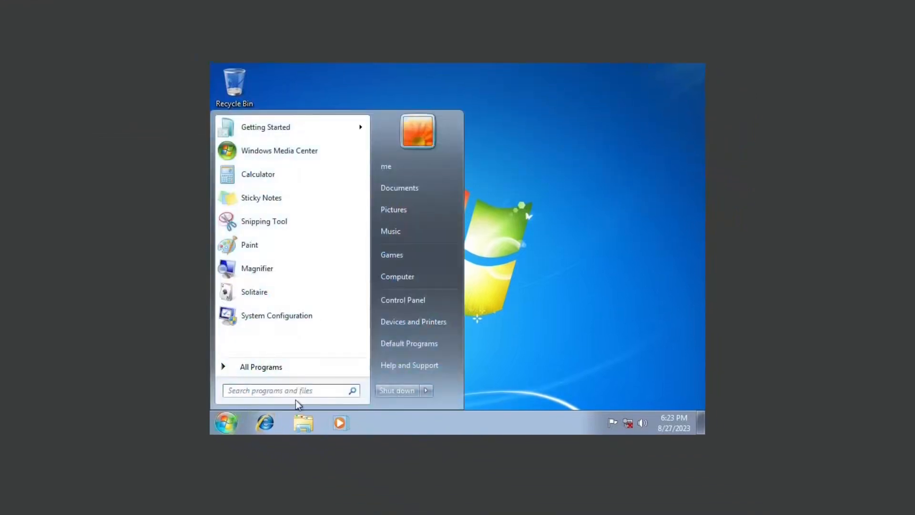
mouse_move(426, 392)
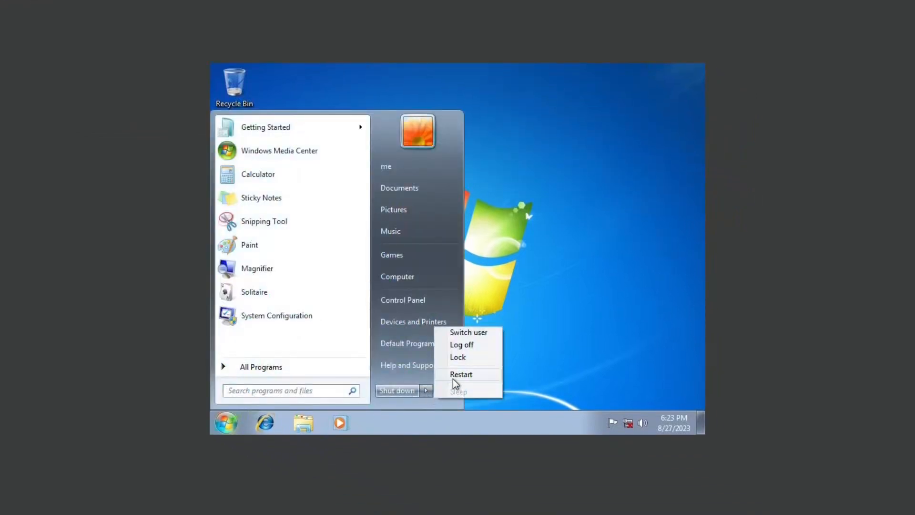
click(460, 374)
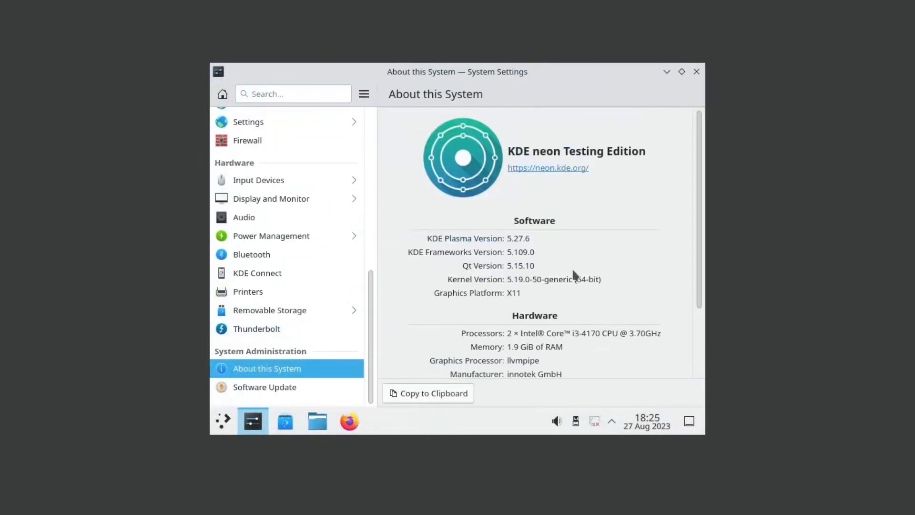
Close System Settings and launch Install System from the live desktop.
scroll(295, 299, up, 10)
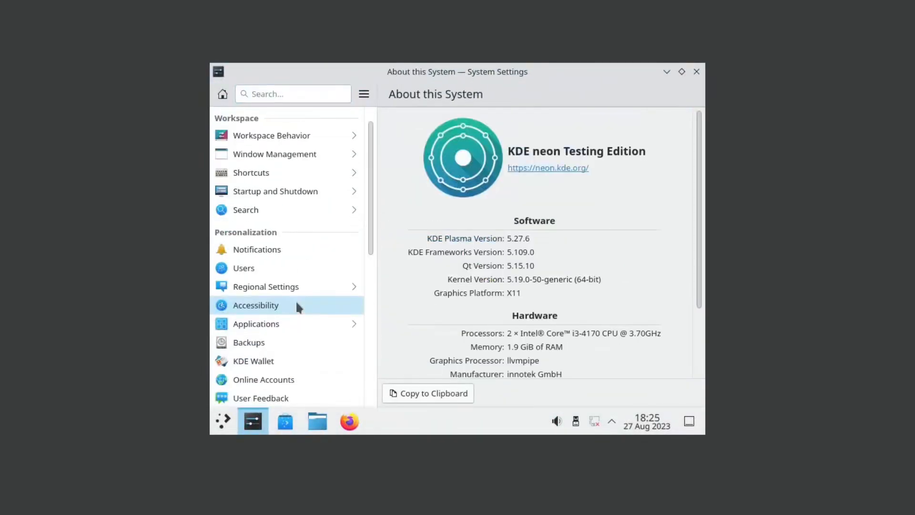
click(695, 72)
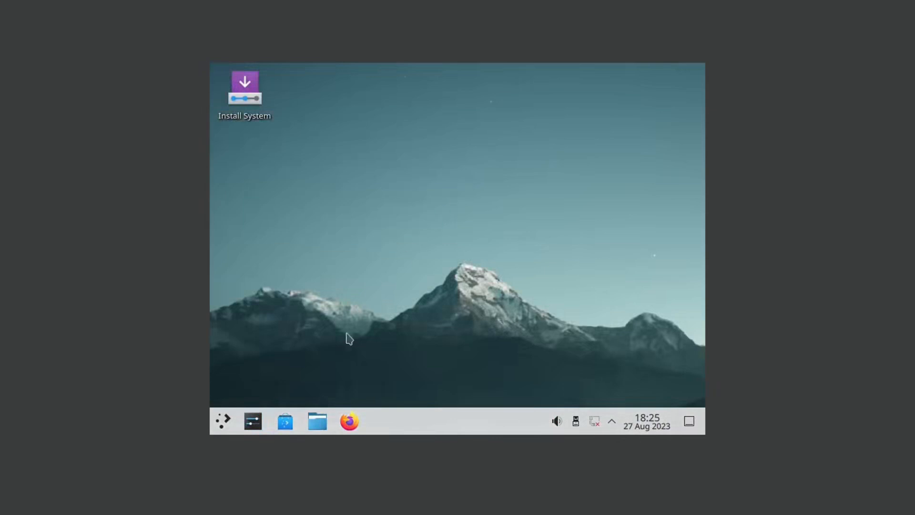
click(257, 113)
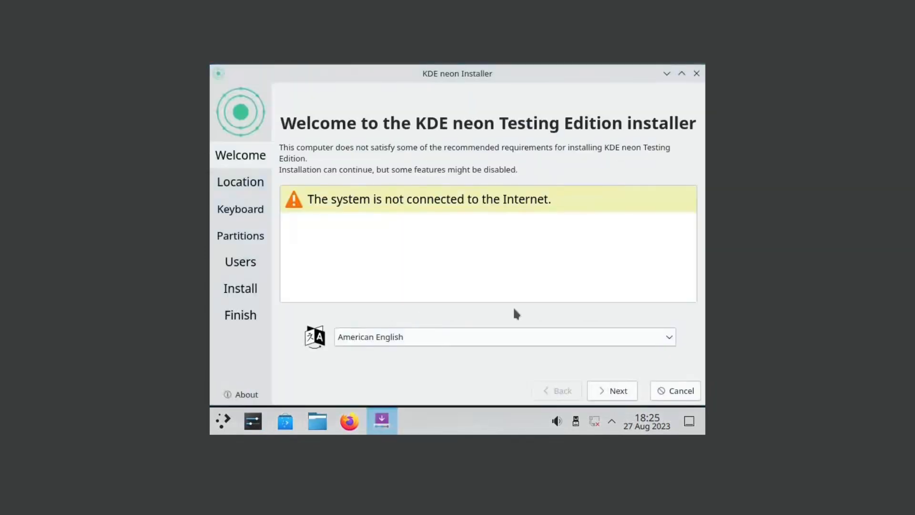
Advance past Welcome, Location and Keyboard, then choose Manual partitioning.
click(621, 390)
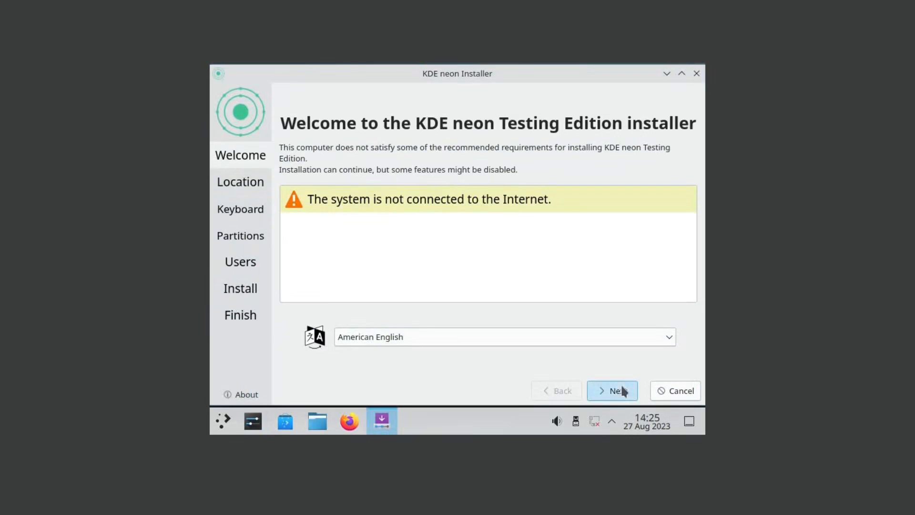
click(621, 390)
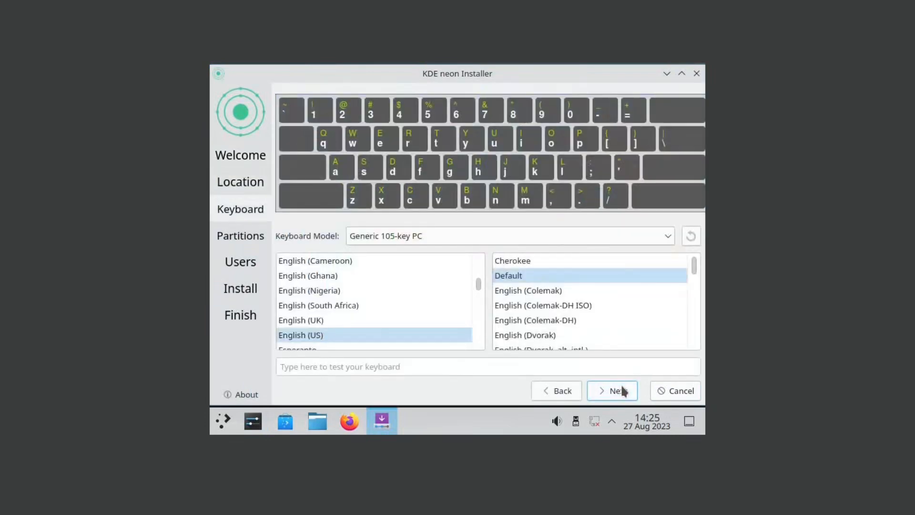
click(622, 390)
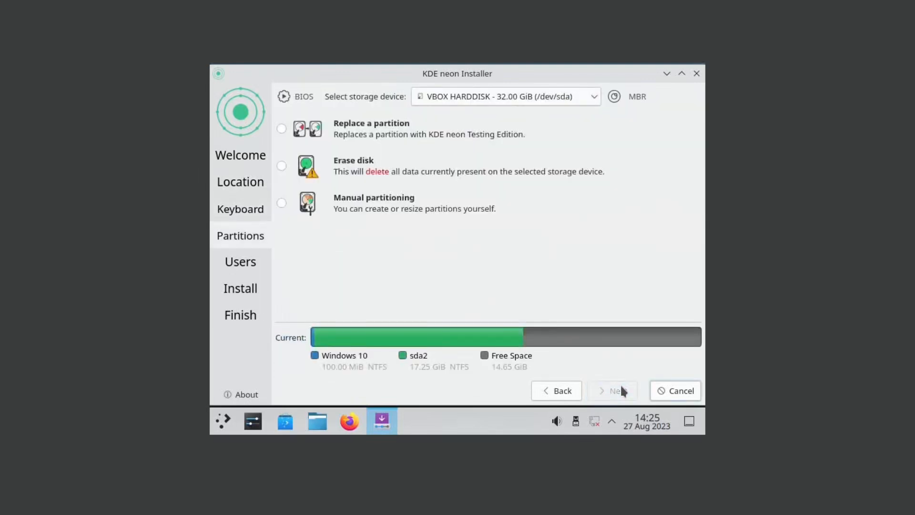
click(544, 103)
click(546, 102)
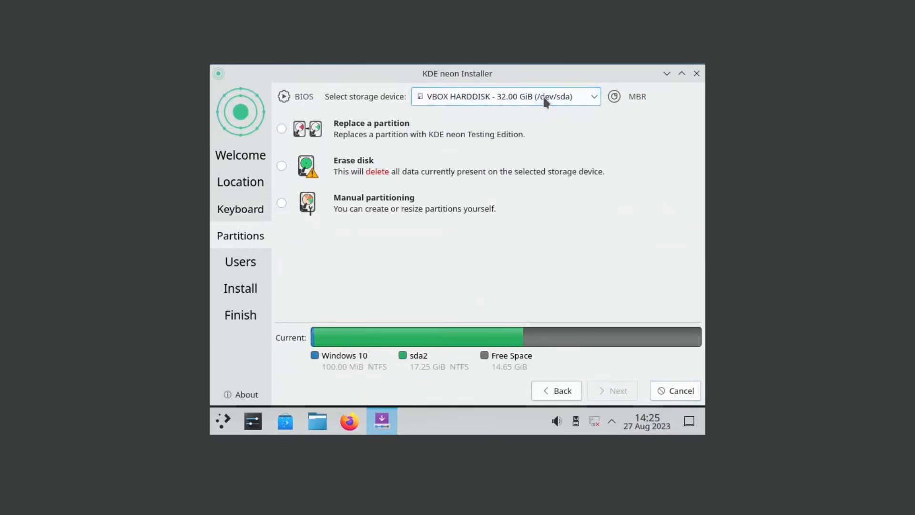
click(377, 208)
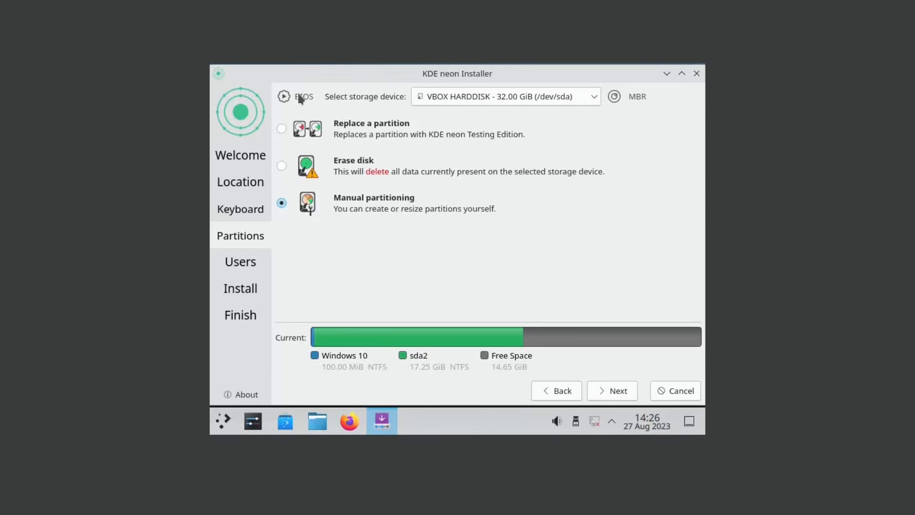
click(602, 390)
Review the partition table, go back to the keyboard step, and quit the installer.
click(490, 99)
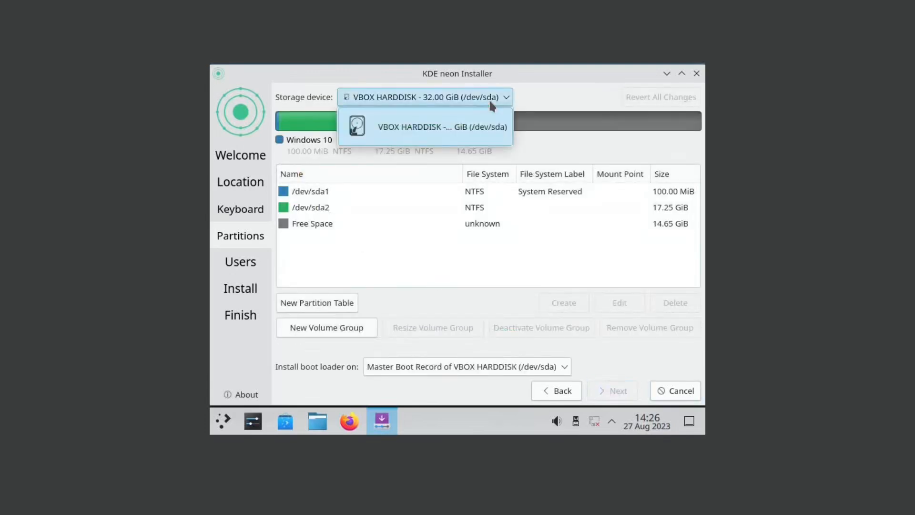
click(476, 123)
click(552, 396)
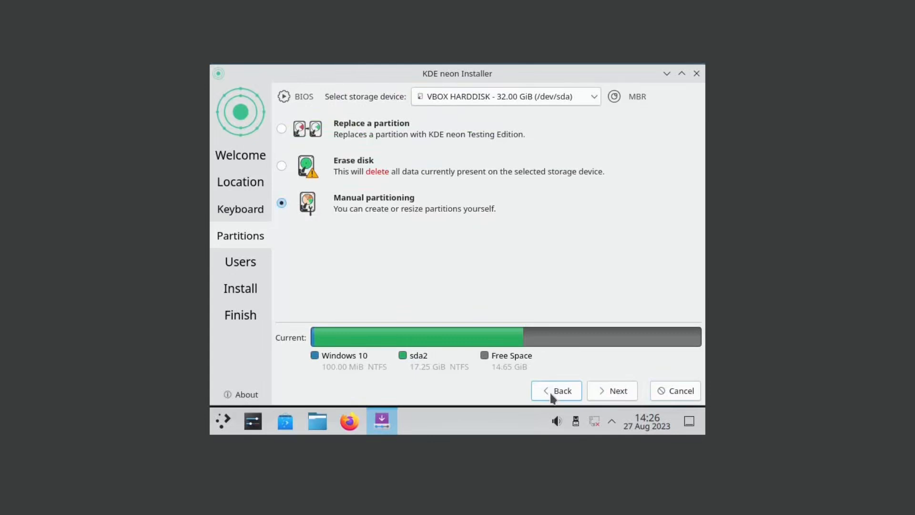
click(552, 396)
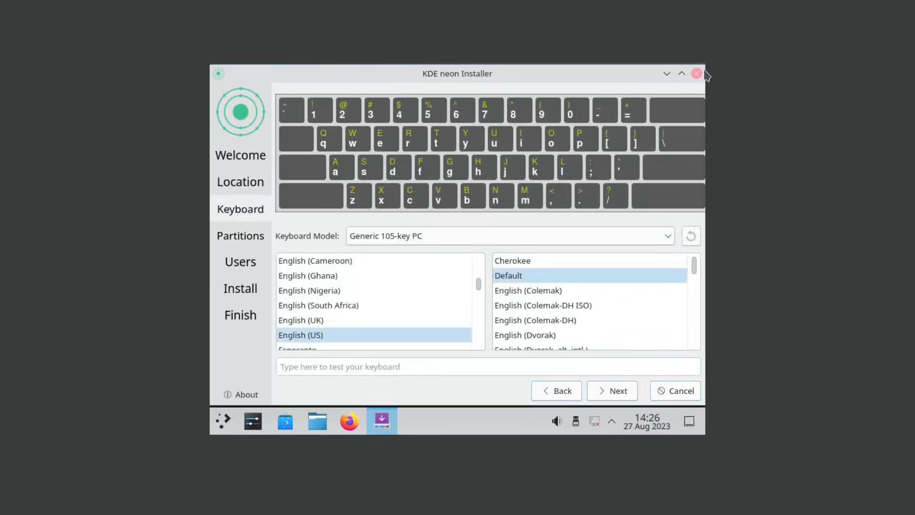
click(697, 74)
Cancel the installation, check the VM's storage settings, and leave the live session.
click(488, 241)
click(318, 421)
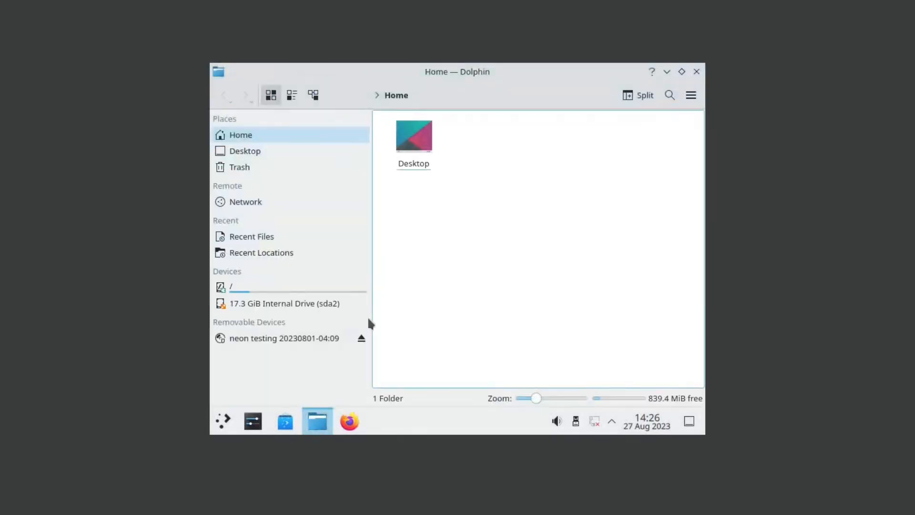
click(1, 1)
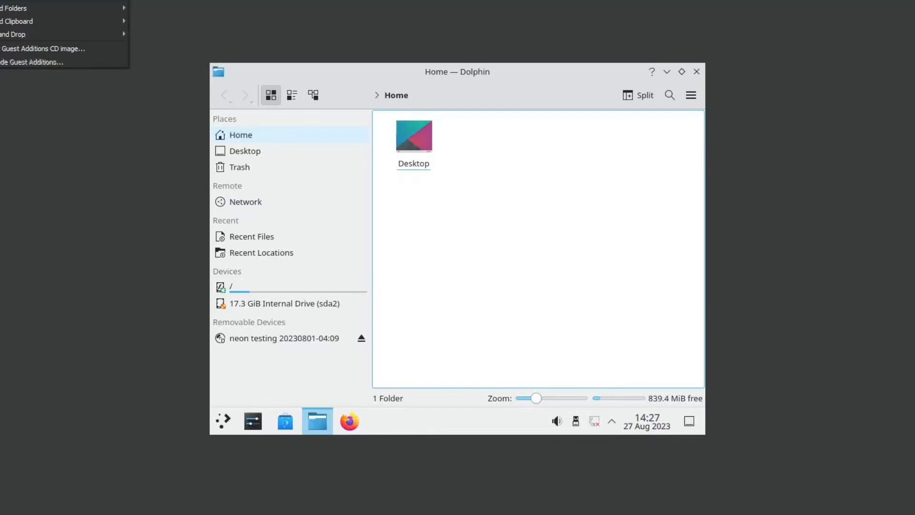
click(1, 1)
click(307, 187)
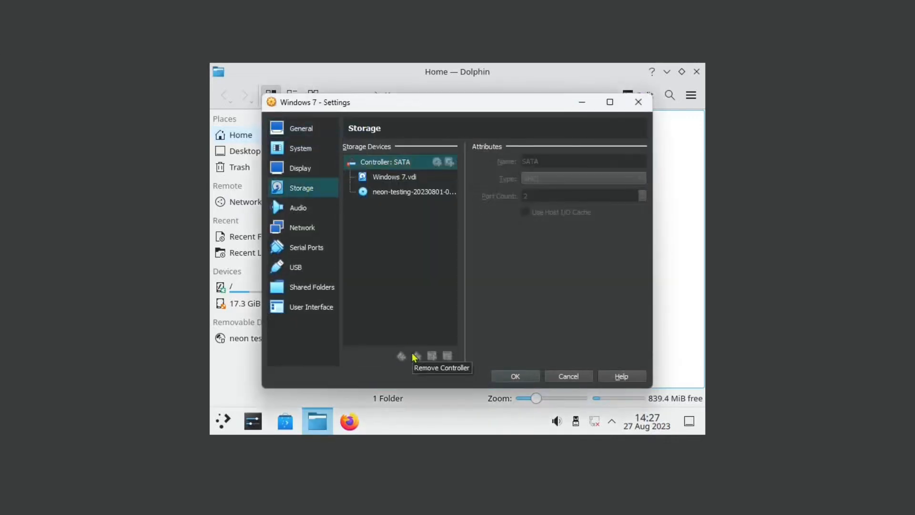
click(522, 377)
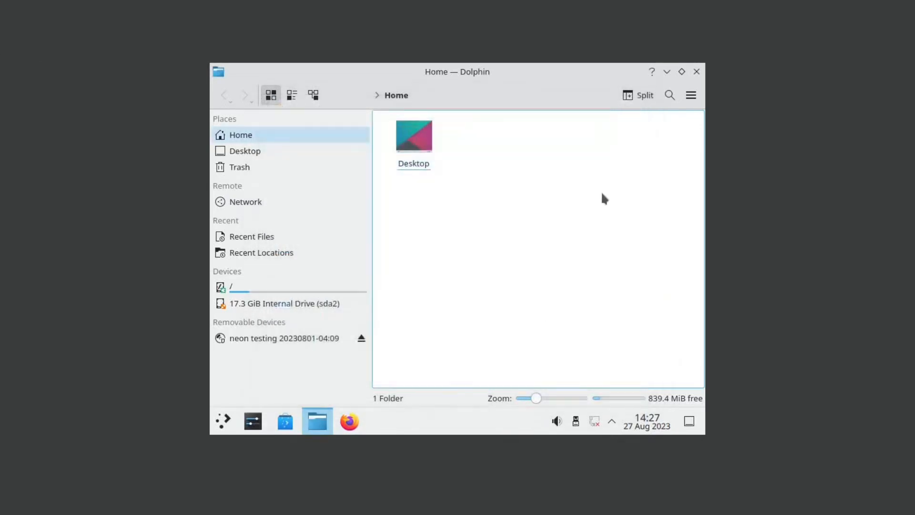
click(696, 73)
click(422, 379)
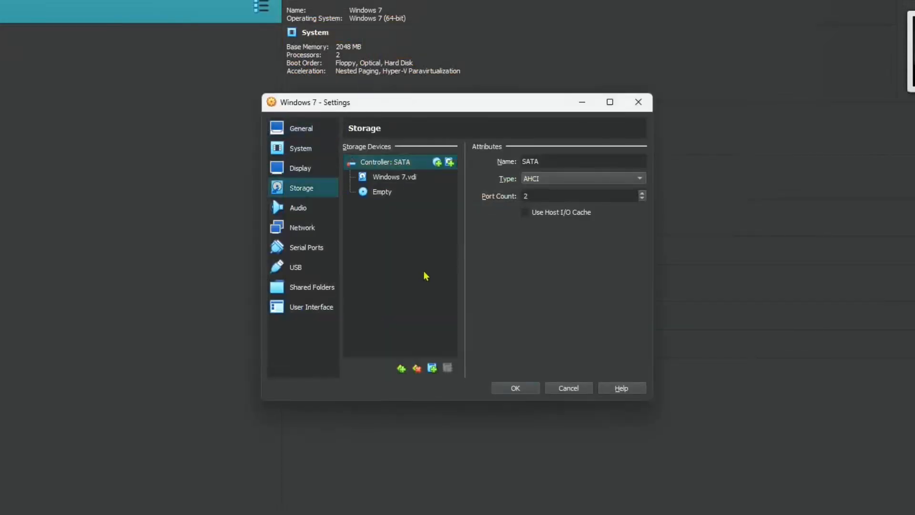
Add a new VDI hard disk to the SATA controller with default storage allocation.
click(406, 366)
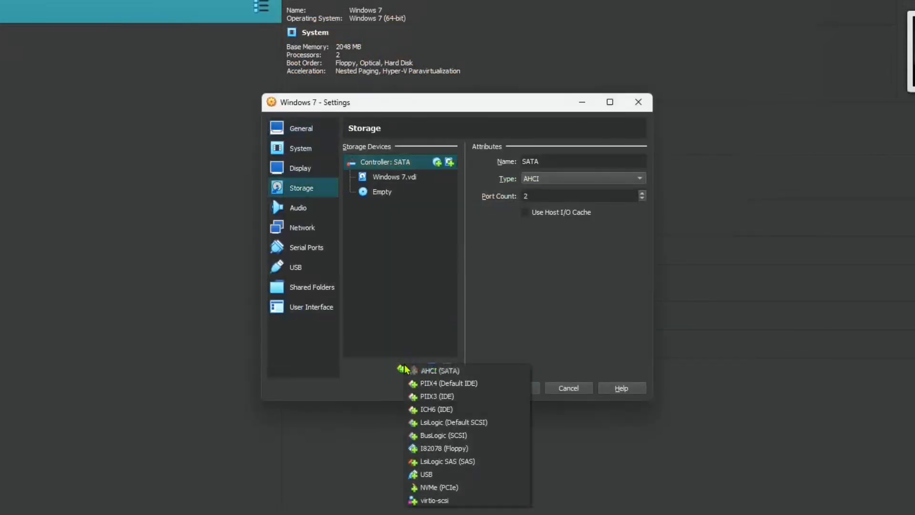
click(421, 285)
click(451, 163)
click(717, 292)
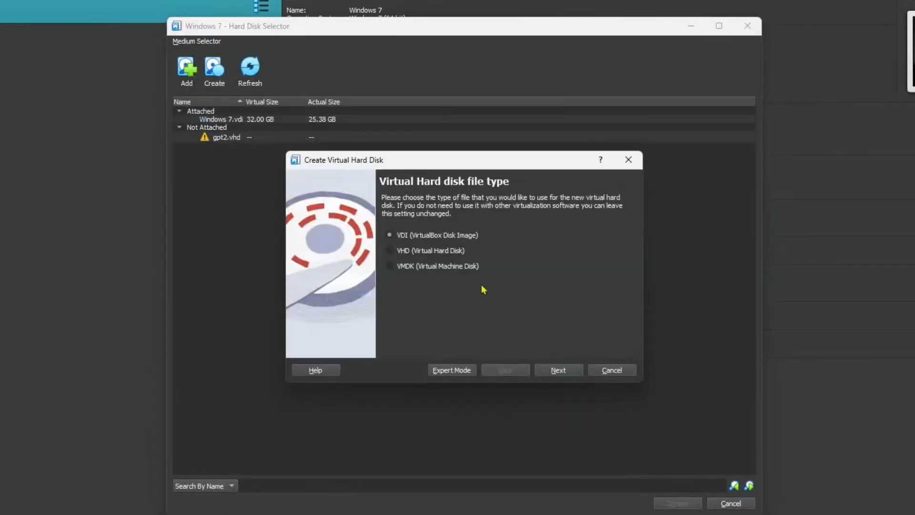
click(564, 370)
click(557, 369)
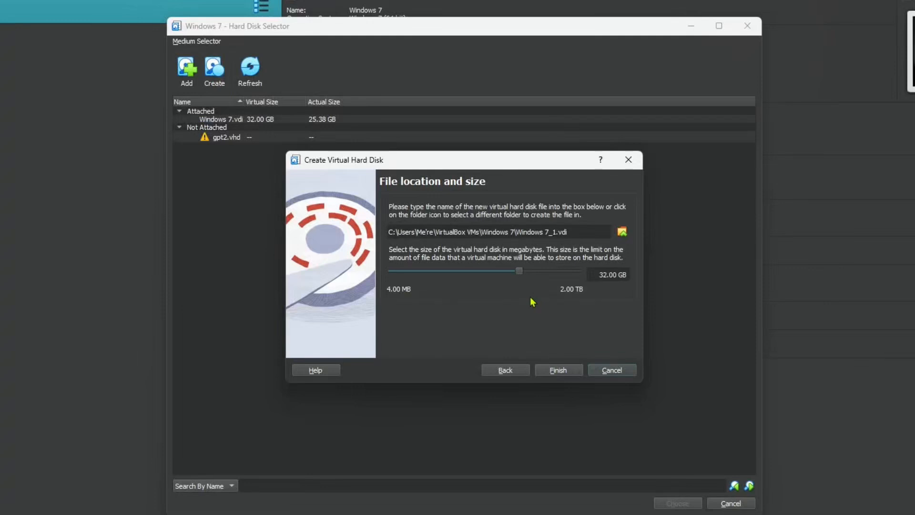
Create the disk as 15 GB named KdeNeon and attach KdeNeon.vdi to the VM.
double_click(605, 270)
text(15)
drag(552, 232, 516, 232)
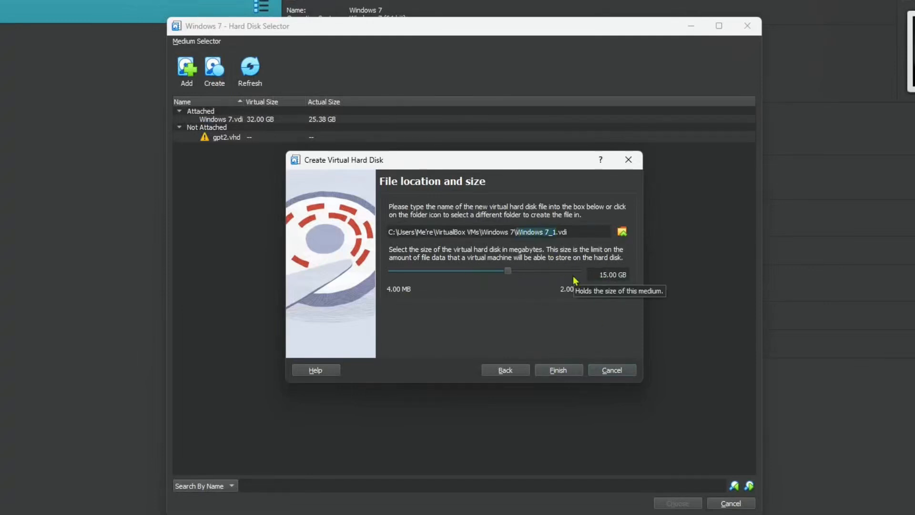
text(KdeNeon)
click(558, 369)
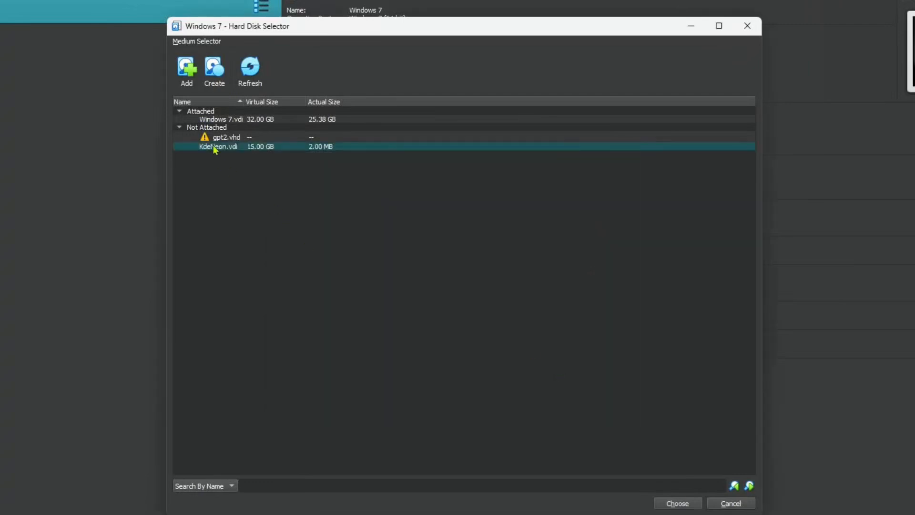
click(681, 503)
click(403, 213)
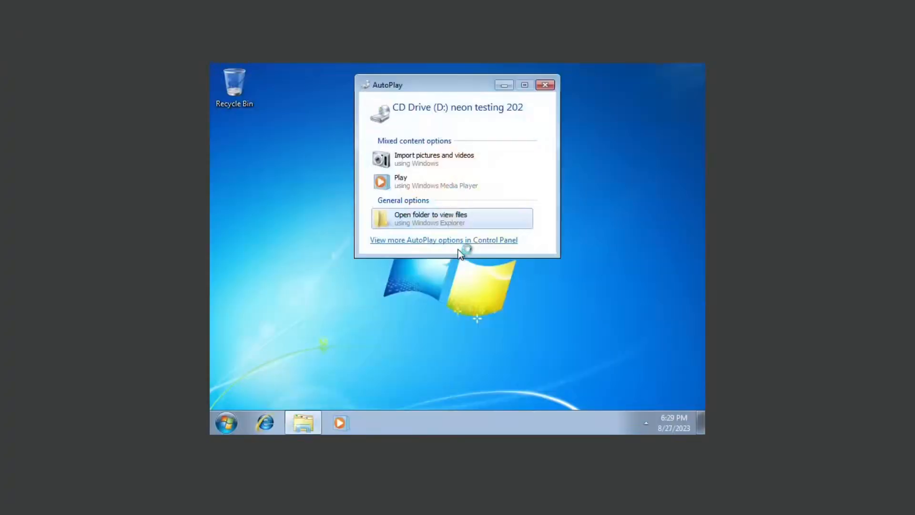
Dismiss AutoPlay, open Computer, and launch a program from Start search ('dxdiag').
click(544, 84)
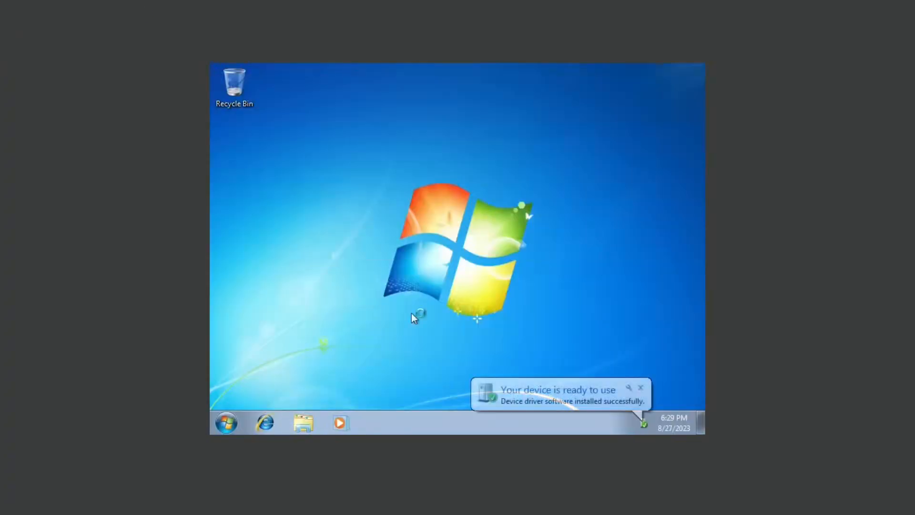
key(super)
click(316, 412)
click(251, 272)
click(226, 424)
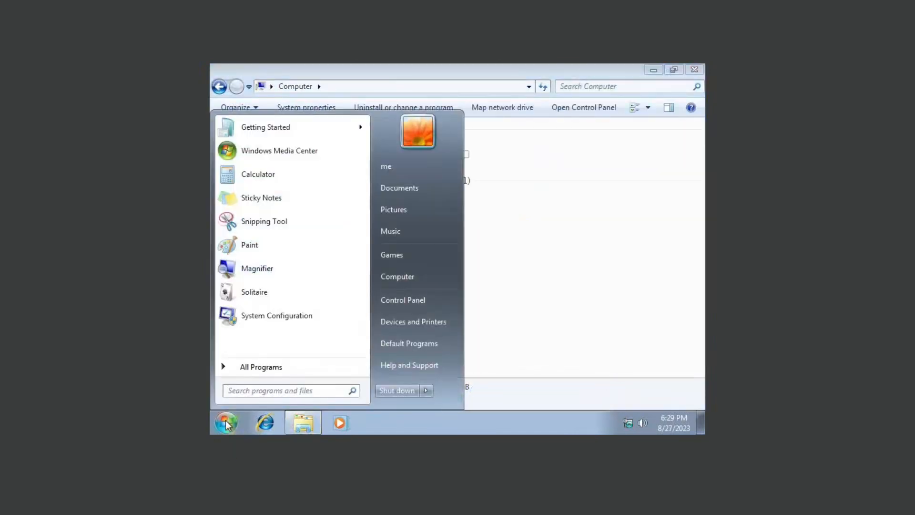
text(dxdiag)
key(Return)
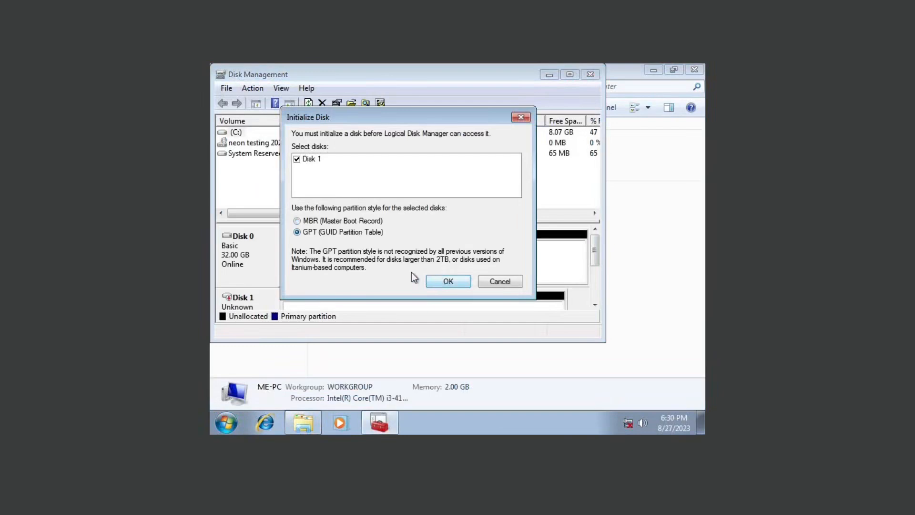
Initialize Disk 1 as GPT and extend C: into Disk 0's 14.65 GB unallocated space.
click(447, 281)
drag(604, 342, 704, 407)
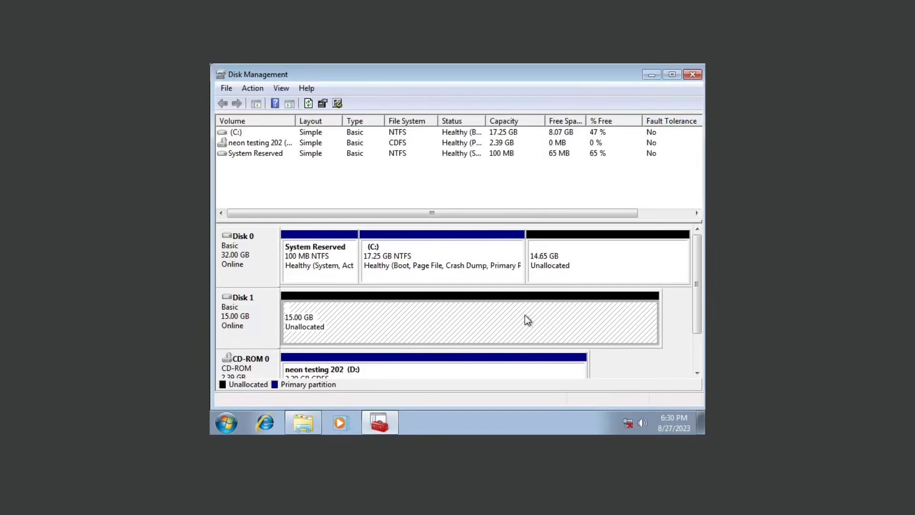
click(581, 263)
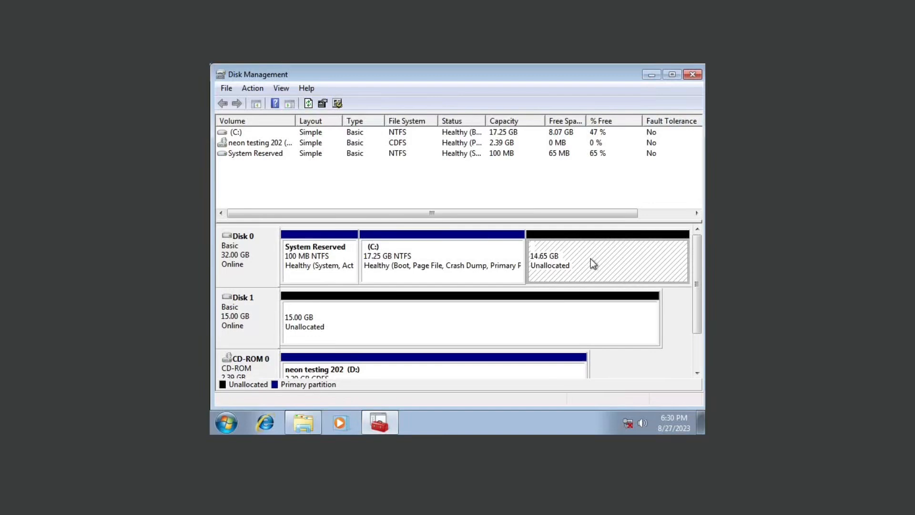
right_click(486, 263)
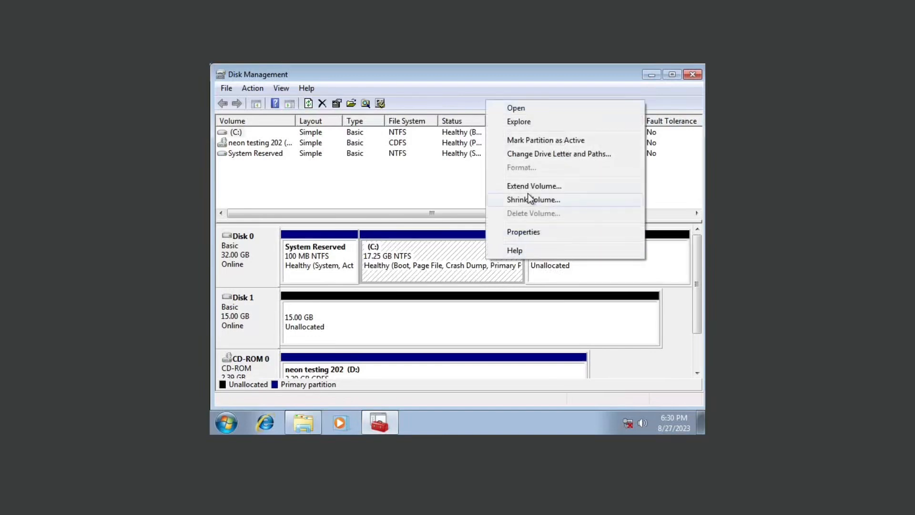
click(530, 186)
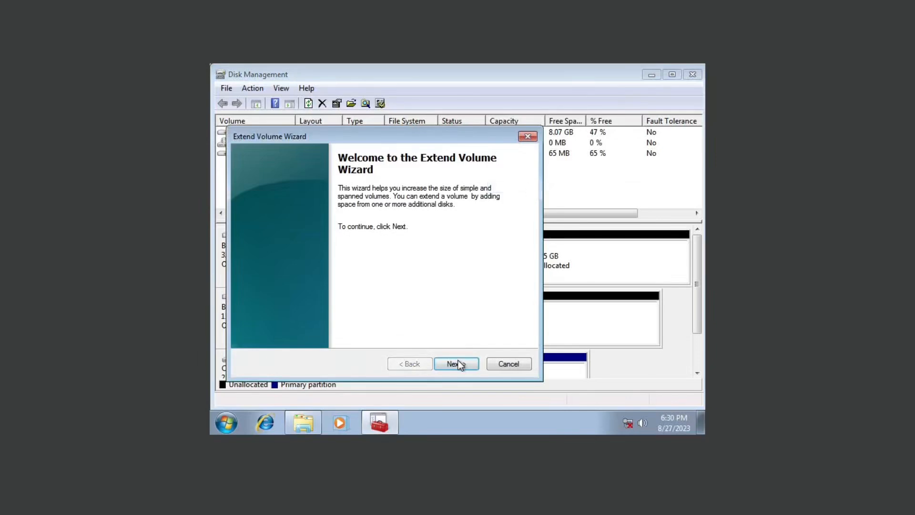
click(458, 365)
click(459, 365)
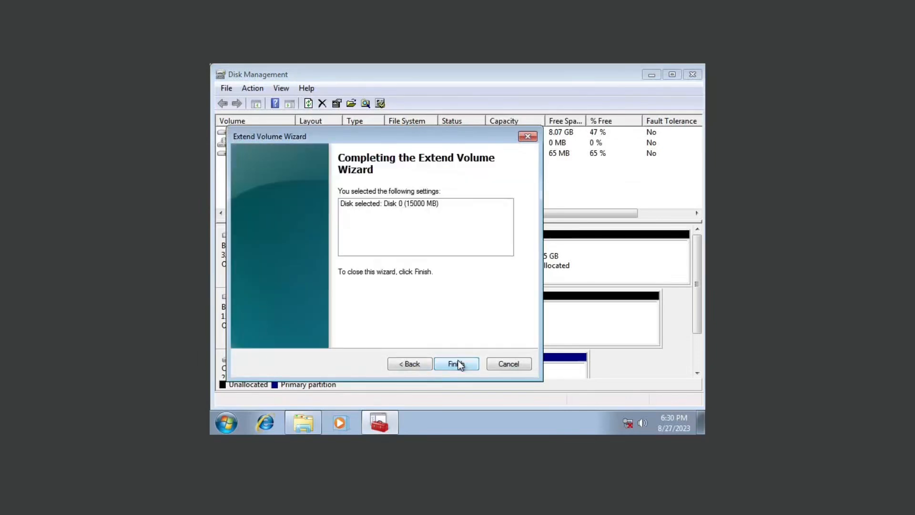
click(458, 363)
Close Disk Management and the Computer window, then restart Windows.
click(693, 74)
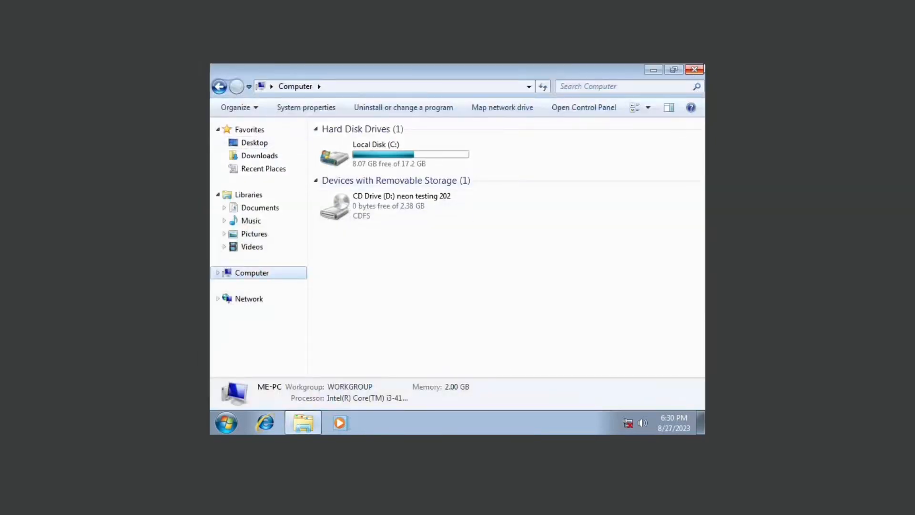
click(694, 69)
click(227, 423)
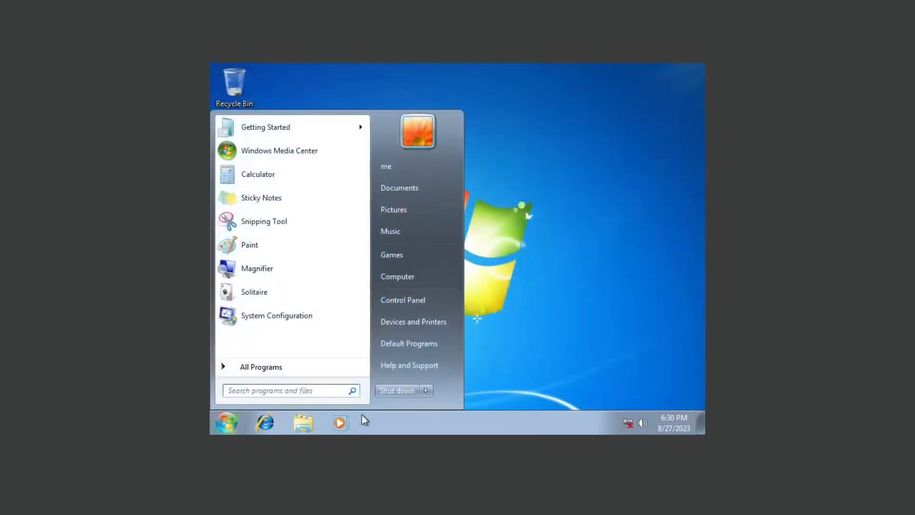
click(424, 391)
click(454, 372)
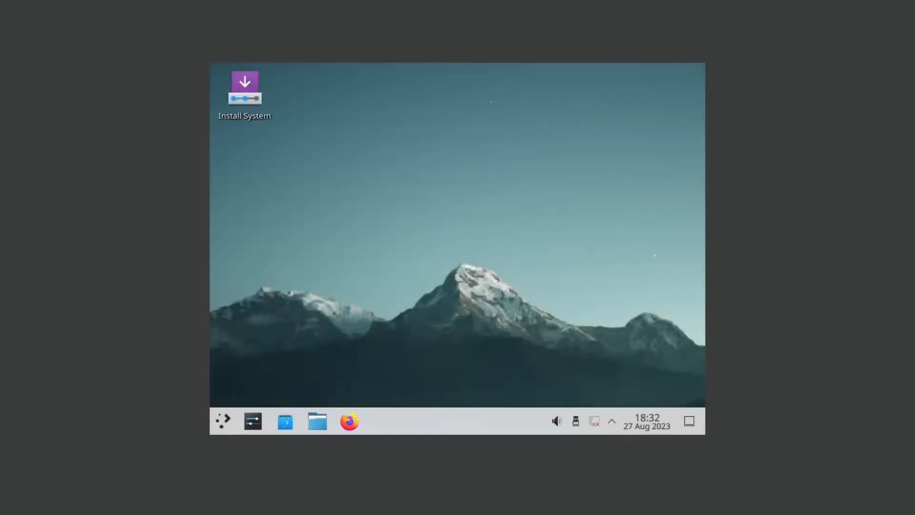
Launch Install System, advance to partitioning, and choose Install alongside Windows on the 32 GB /dev/sda.
click(248, 104)
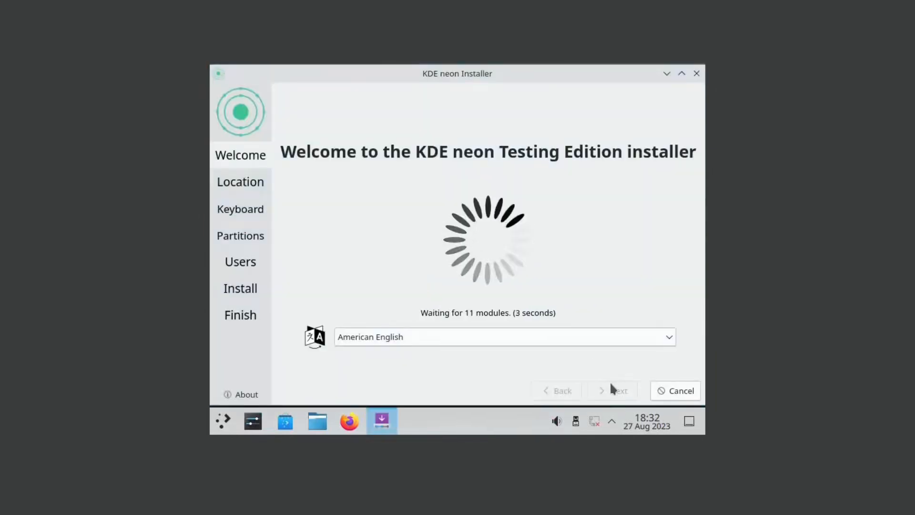
click(609, 393)
click(608, 395)
click(609, 396)
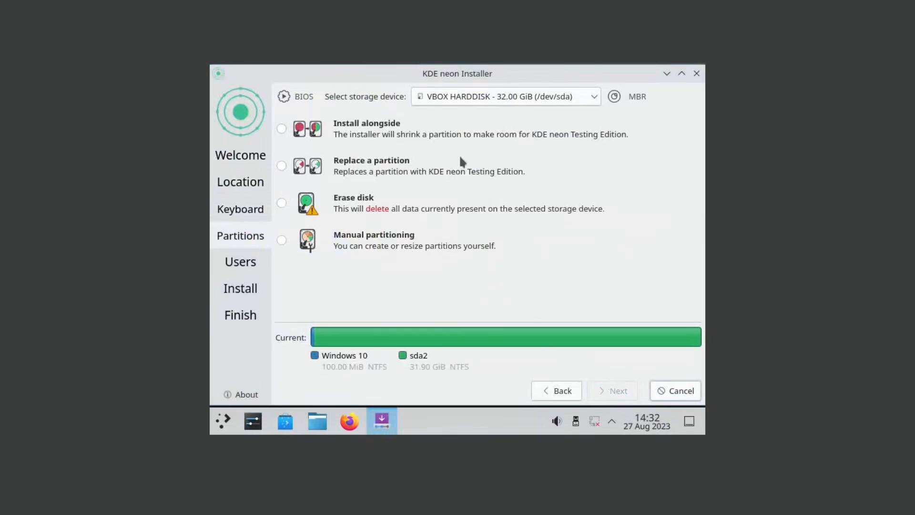
click(389, 134)
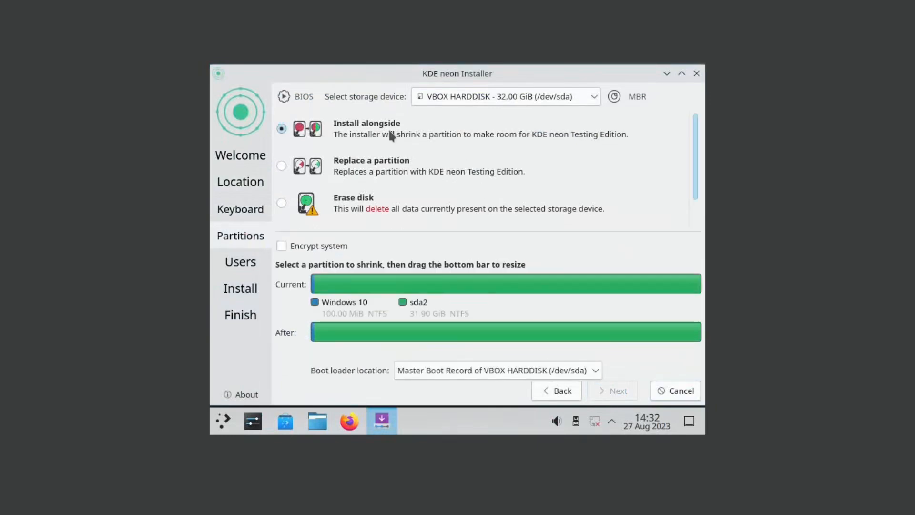
click(547, 98)
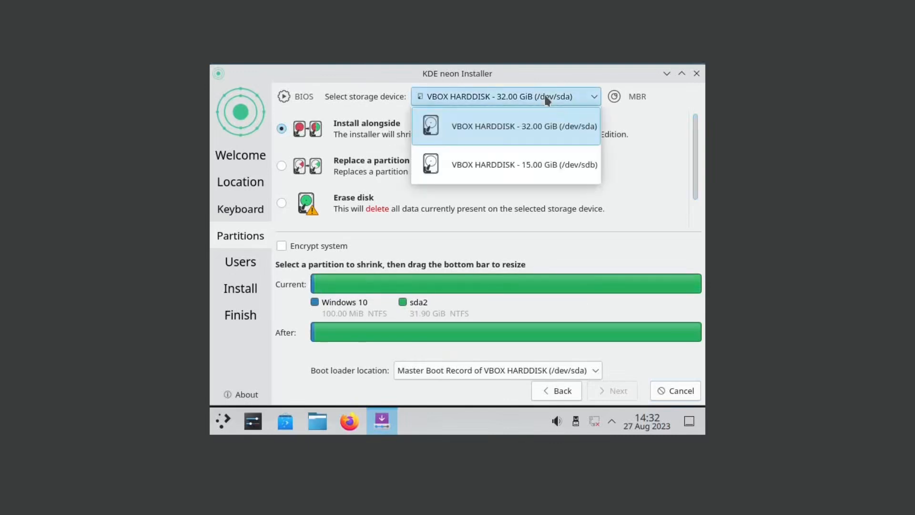
click(547, 98)
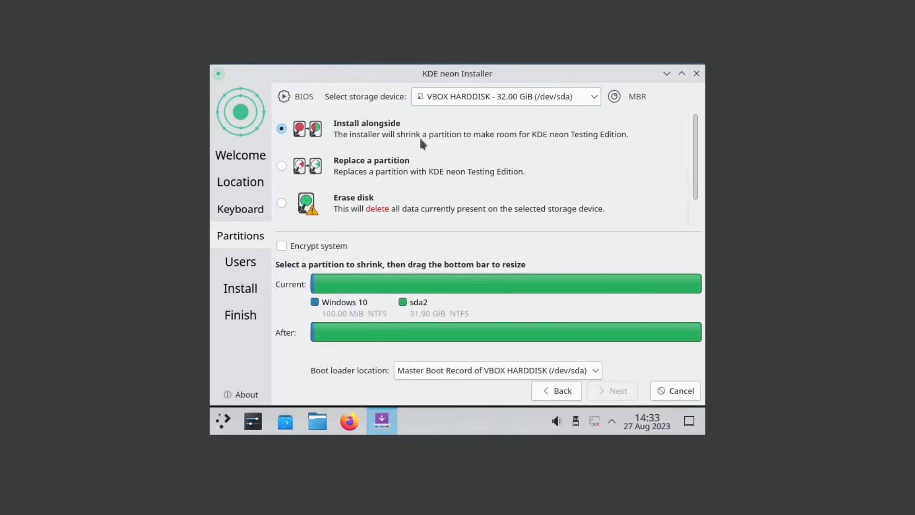
scroll(562, 170, down, 1)
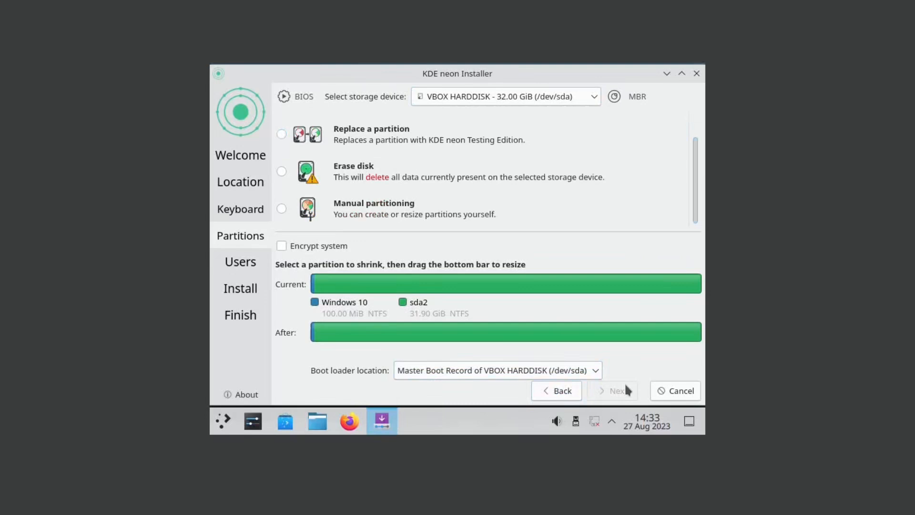
Keep the 32 GB disk, choose Install alongside Windows, and trial-resize sda2 for KDE neon.
click(562, 97)
click(559, 163)
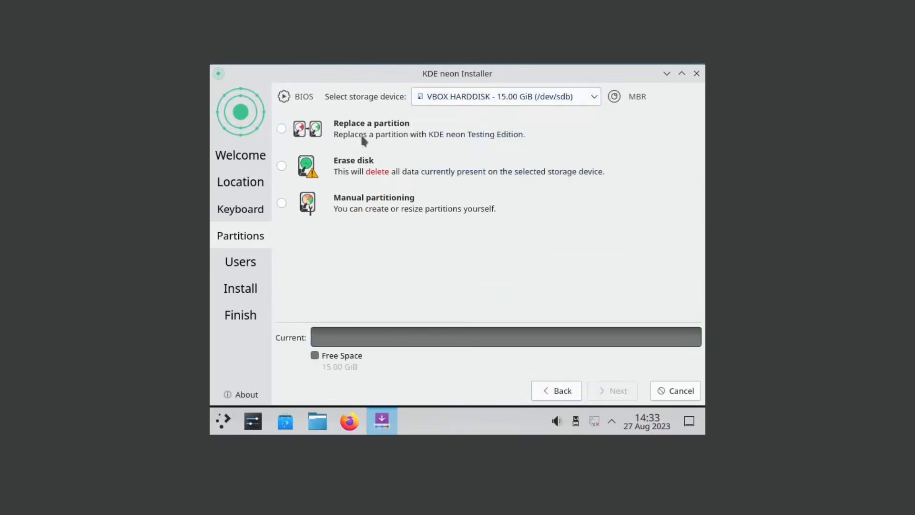
click(486, 97)
click(481, 125)
click(287, 129)
click(589, 285)
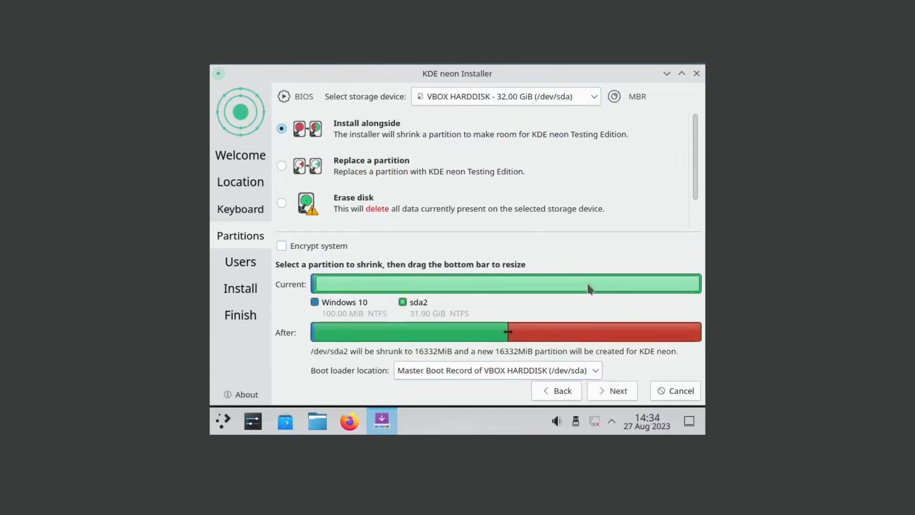
drag(508, 331, 639, 332)
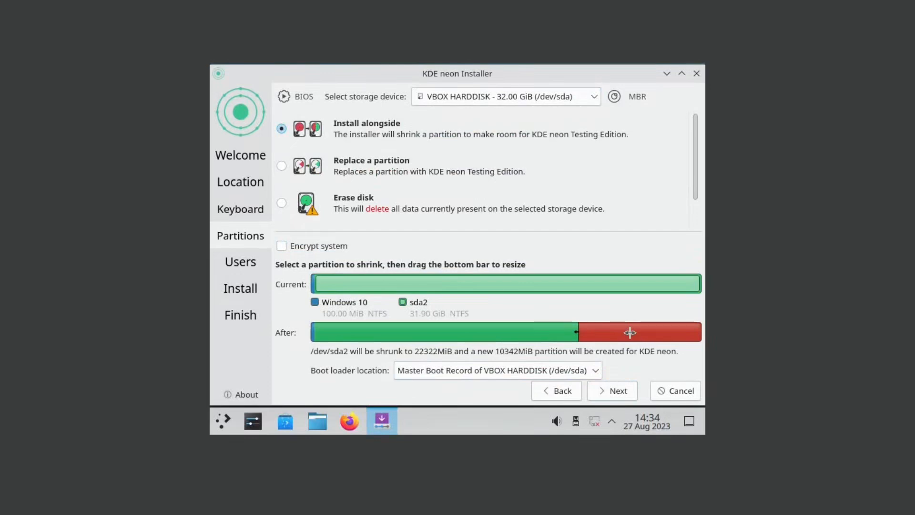
mouse_move(630, 332)
mouse_down()
mouse_move(639, 332)
mouse_move(537, 332)
mouse_move(604, 332)
mouse_up()
Re-select sda2 and size the new KDE neon partition to 13500MiB, leaving sda2 at 19164MiB.
click(597, 222)
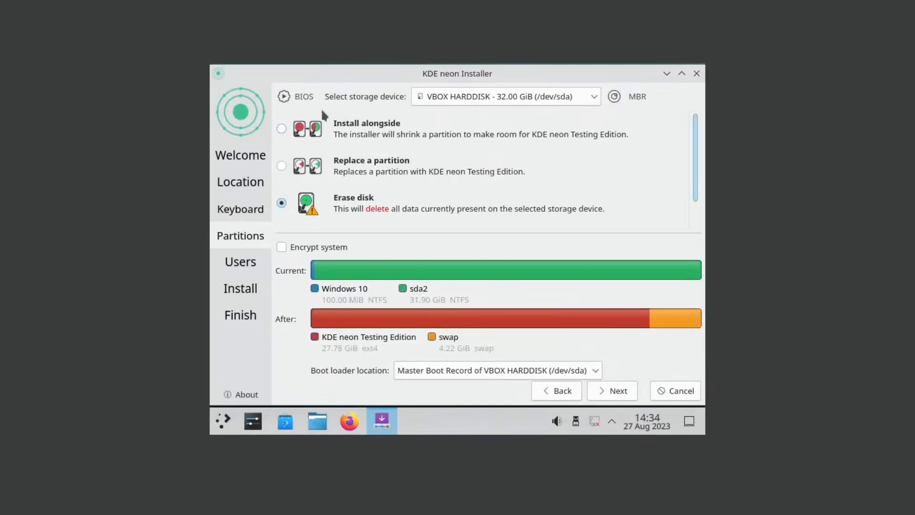
click(537, 388)
click(609, 387)
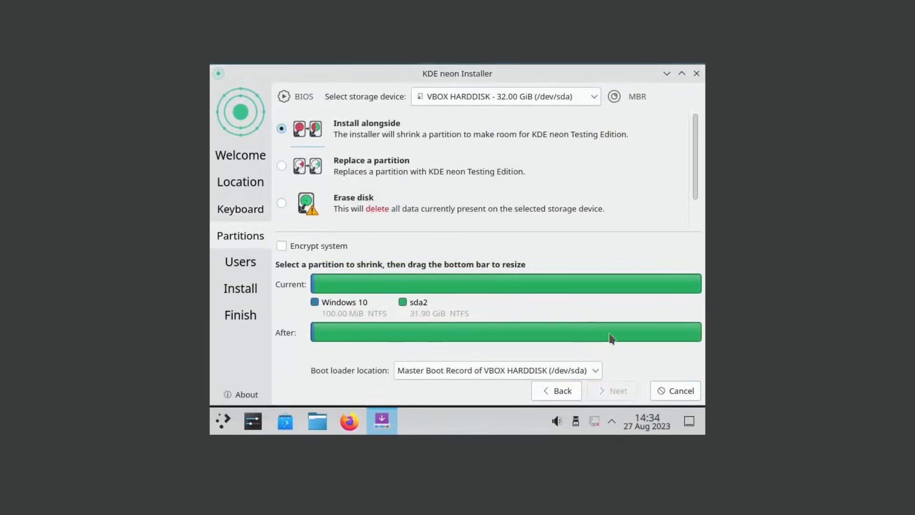
click(609, 286)
drag(511, 332, 541, 332)
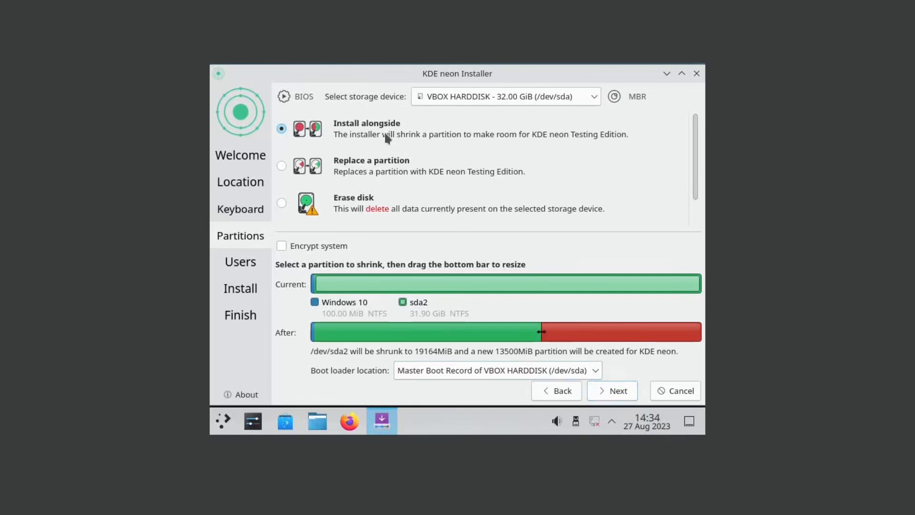
click(607, 399)
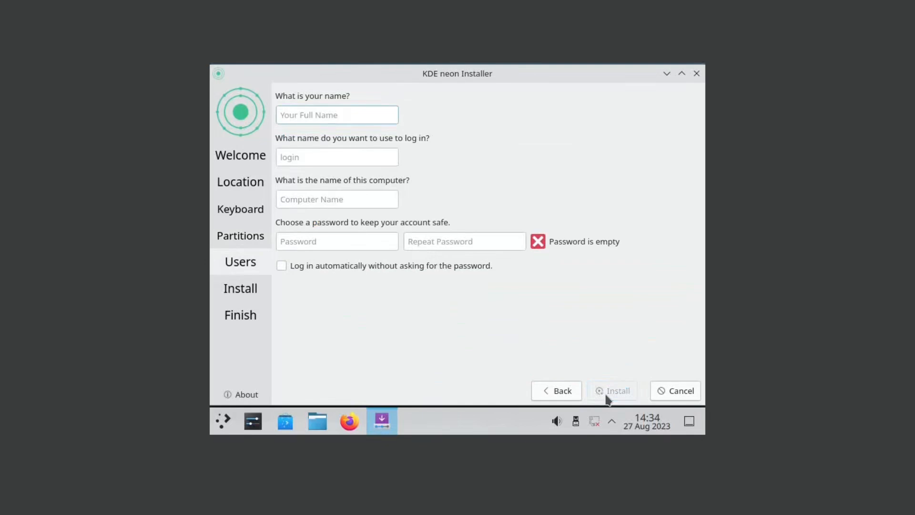
Enter the account name and matching password, enable automatic login, and start installing KDE neon.
text(me)
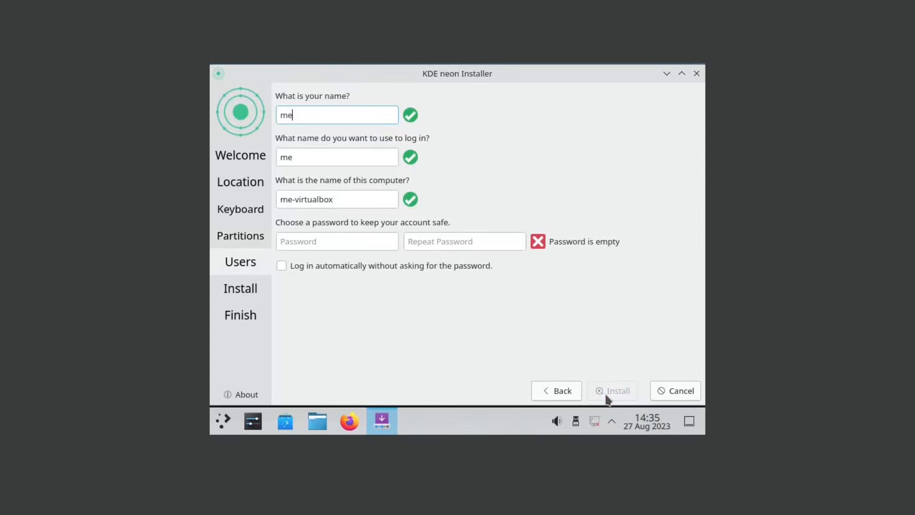
click(365, 241)
key(Tab)
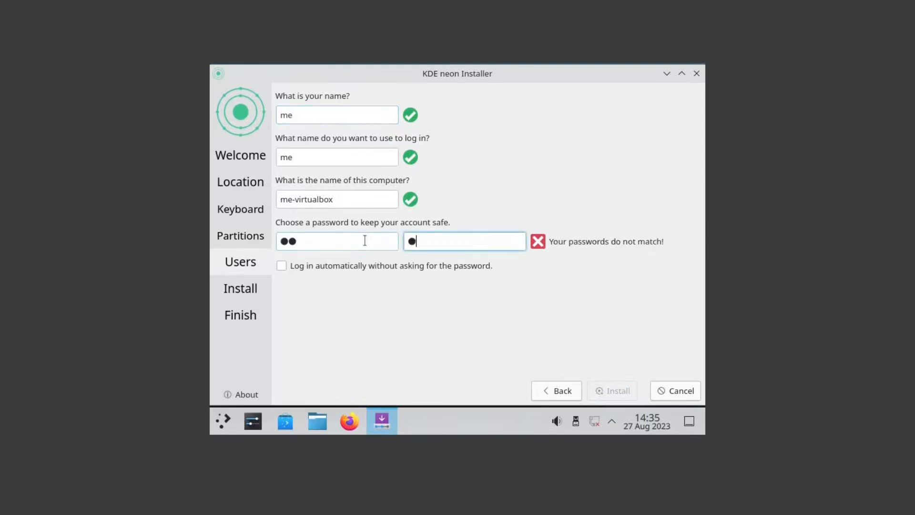
click(354, 265)
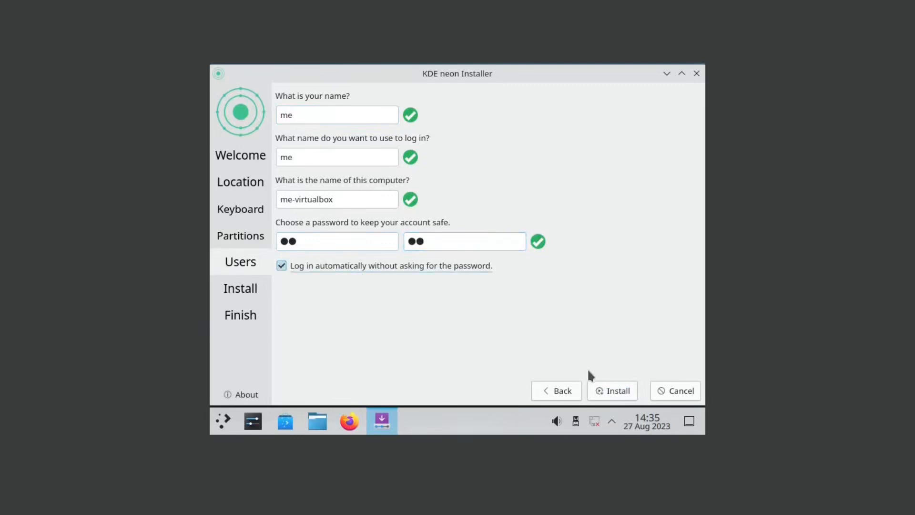
click(616, 389)
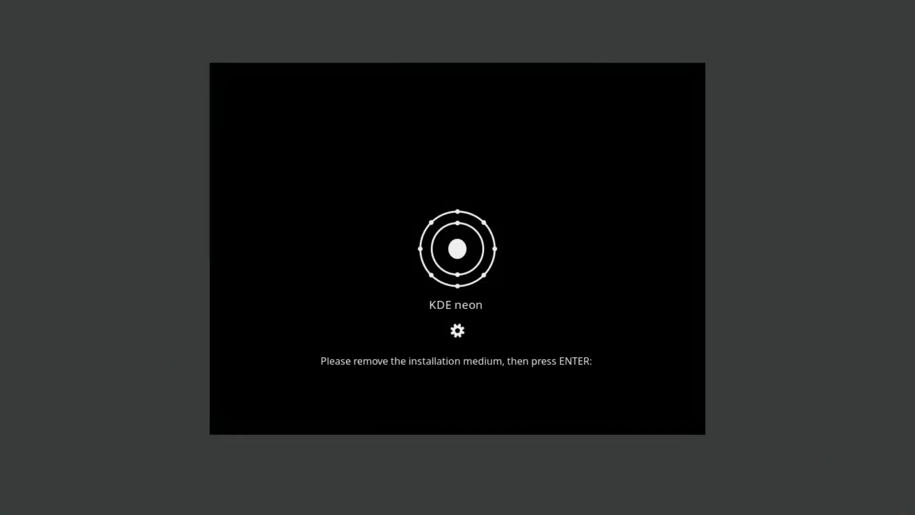
Eject the installation disc, reboot to the GRUB menu, check the Windows 10 entry, then boot Neon GNU/Linux.
click(191, 36)
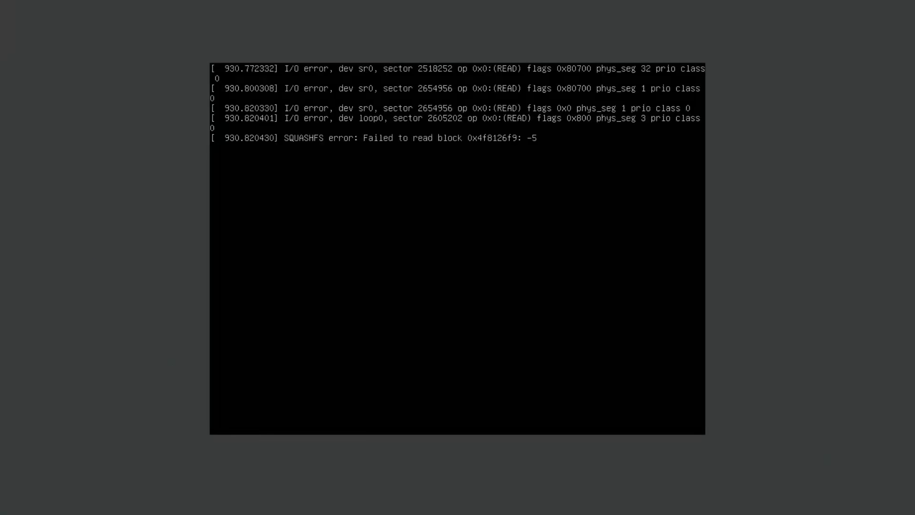
key(Return)
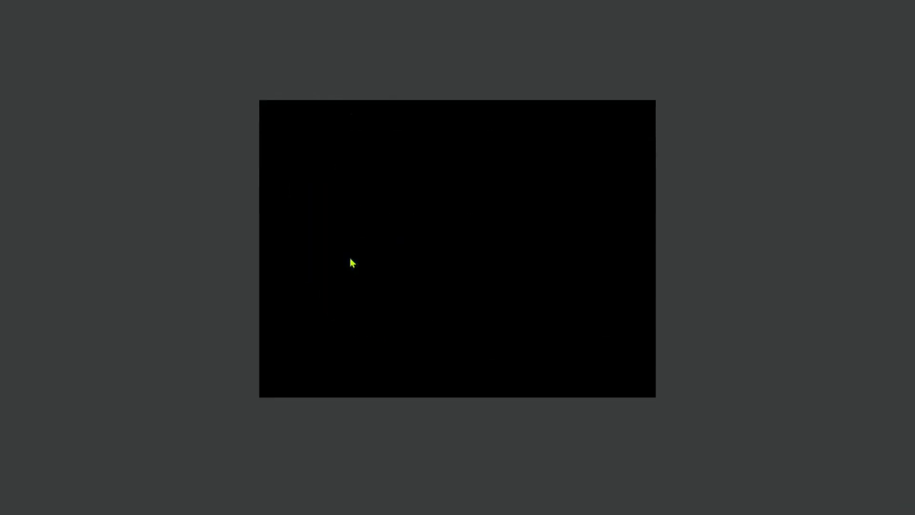
key(Down)
key(Down)
key(Down)
key(Down)
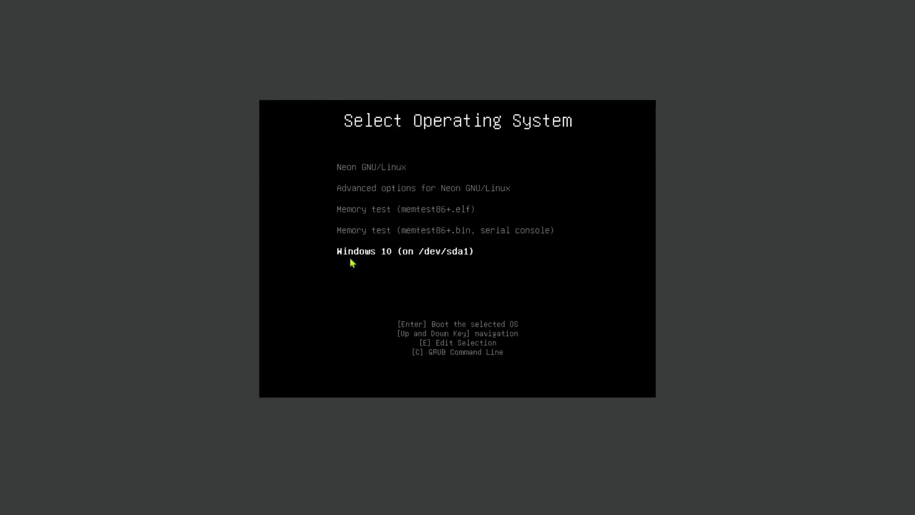
key(Up)
key(Up)
key(Up)
key(Up)
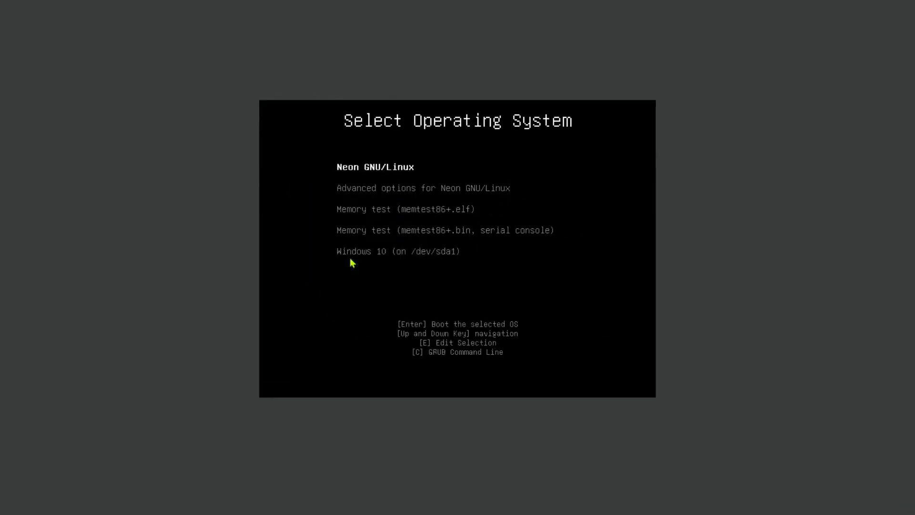
key(Down)
key(Down)
key(Down)
key(Down)
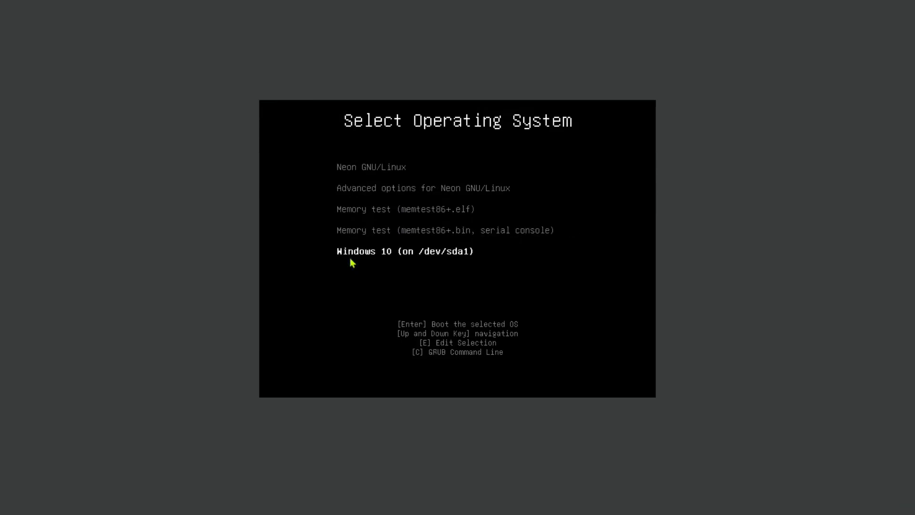
key(Up)
key(Up)
key(Up)
key(Up)
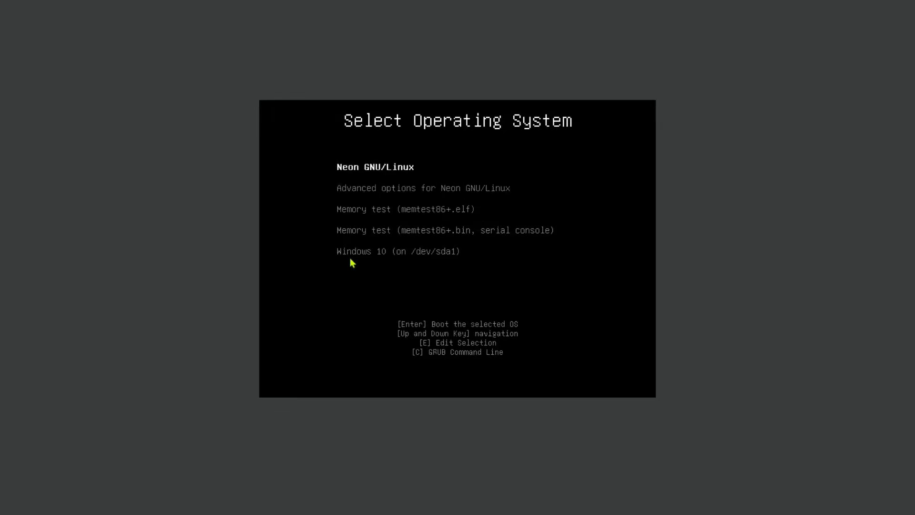
key(Down)
key(Down)
key(Down)
key(Down)
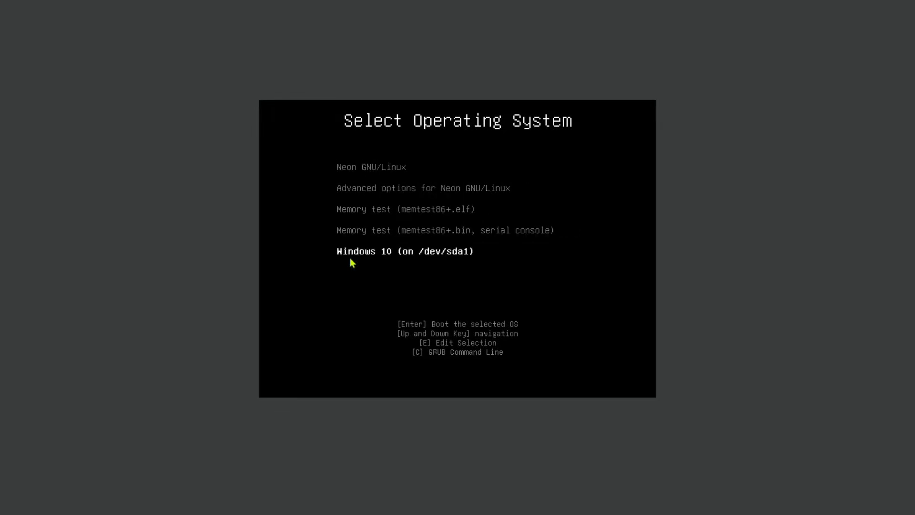
key(Up)
key(Up)
key(Up)
key(Up)
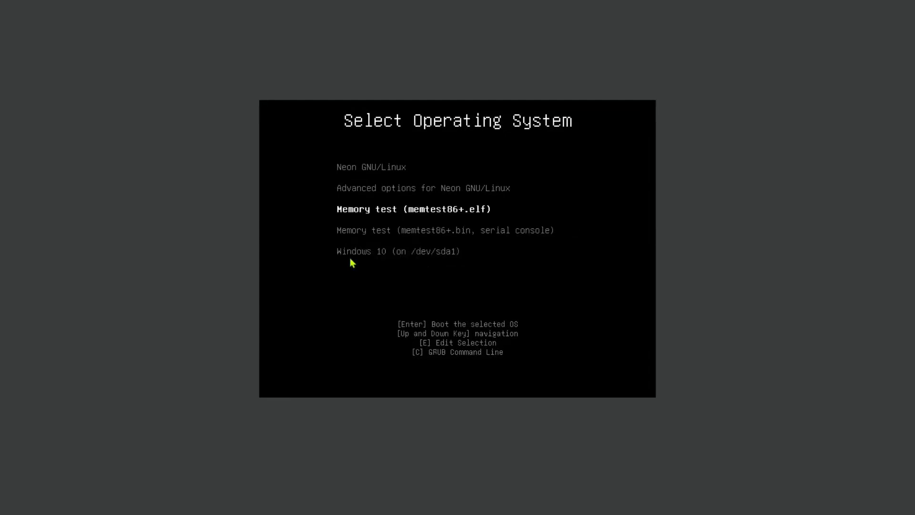
key(Return)
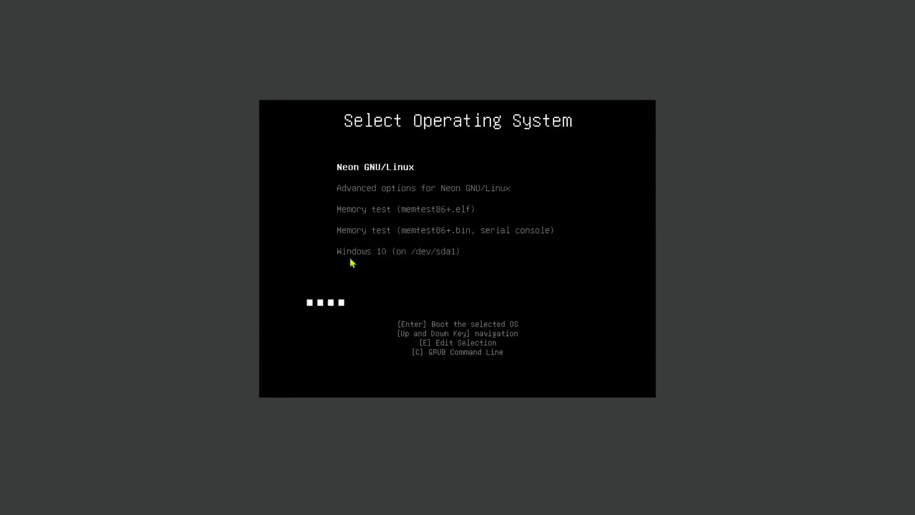